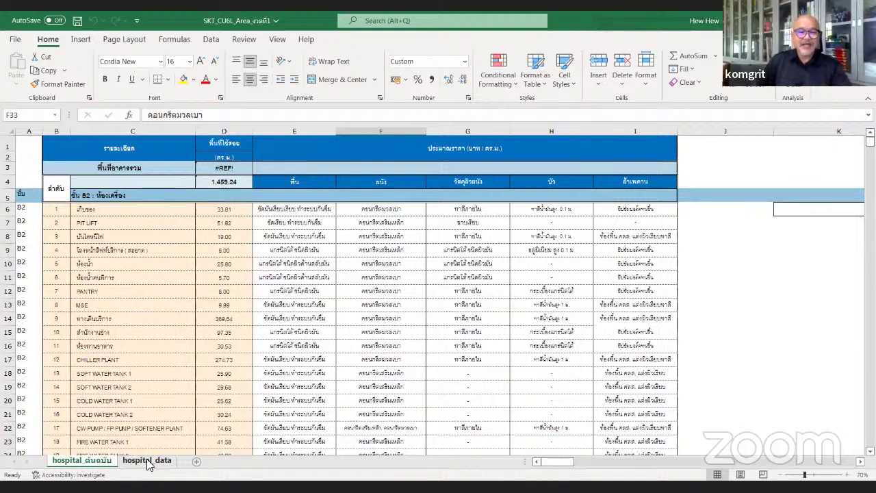
Step: Open the hospital_data sheet and look through its table of rooms, areas and finishes
click(147, 462)
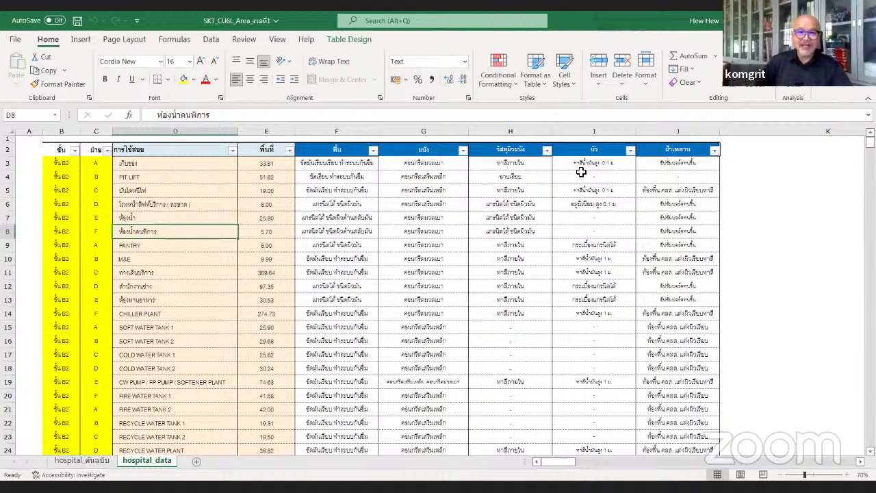
scroll(341, 354, down, 3)
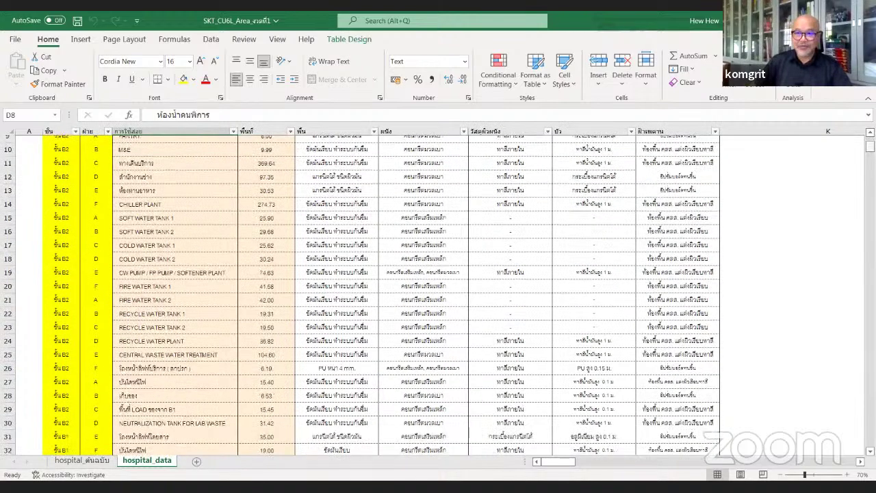
mouse_move(870, 145)
mouse_down()
mouse_move(870, 442)
mouse_move(870, 142)
mouse_up()
click(293, 214)
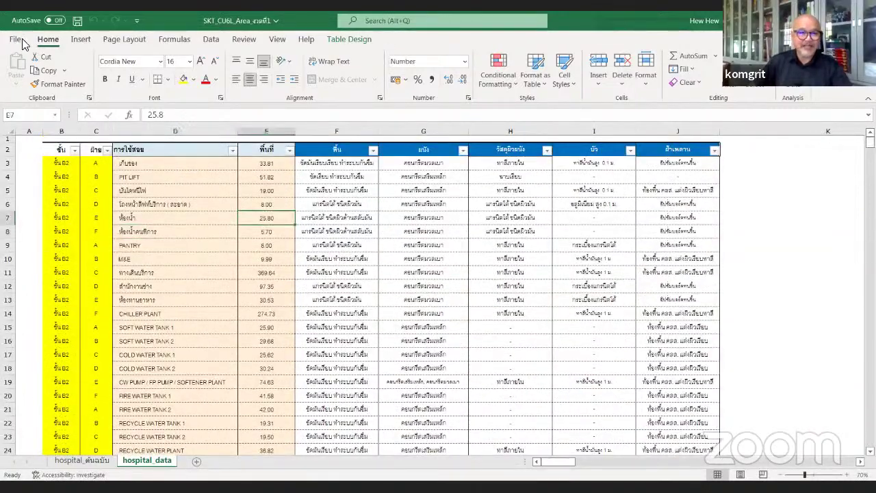
Step: Insert a PivotTable on a new worksheet from the hospital_data table, using Table13 as the source
click(81, 39)
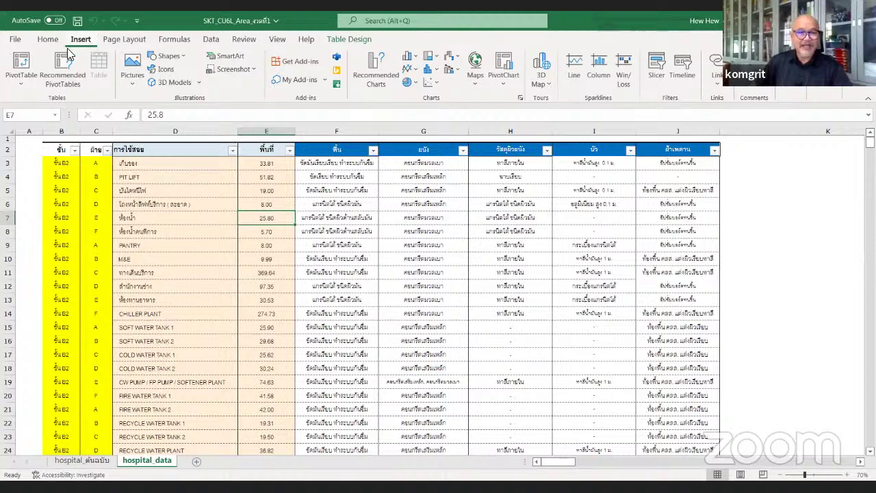
click(370, 217)
click(349, 244)
click(298, 288)
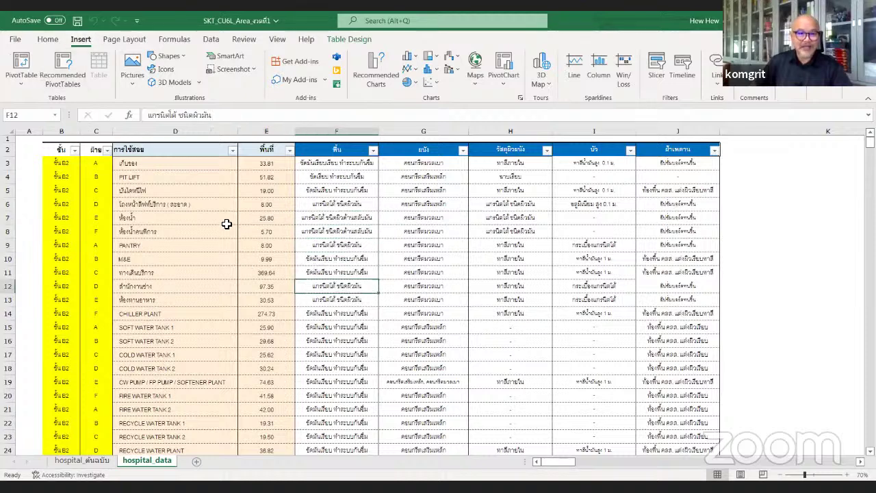
click(227, 224)
key(Right)
key(Right)
key(Right)
key(Down)
key(Down)
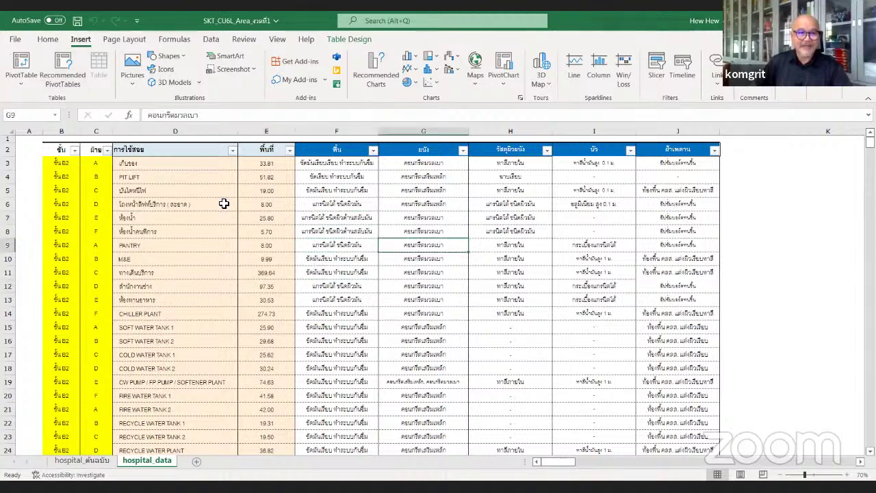
click(224, 204)
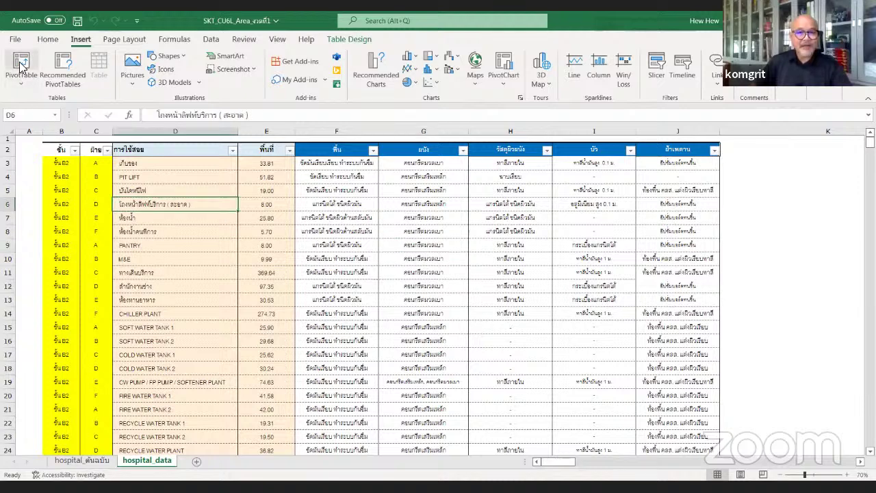
click(21, 65)
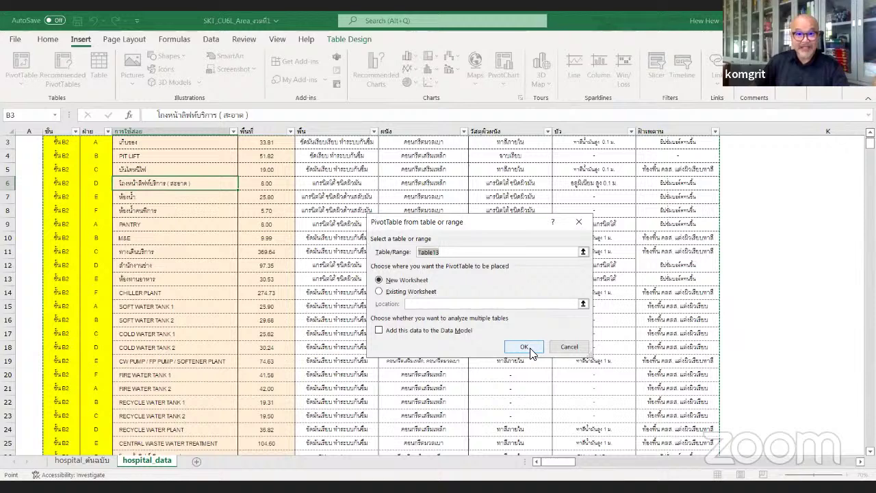
click(524, 347)
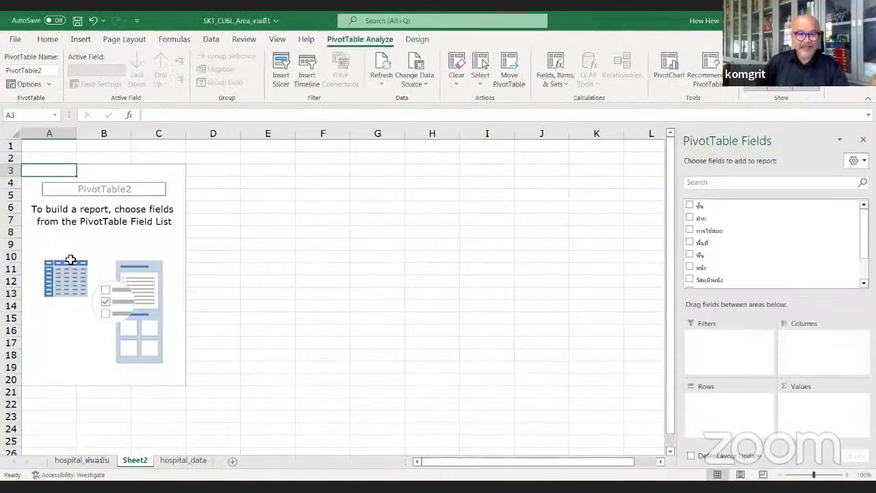
Step: Add the ชั้น field to the PivotTable's rows and look through the resulting floor list
click(71, 258)
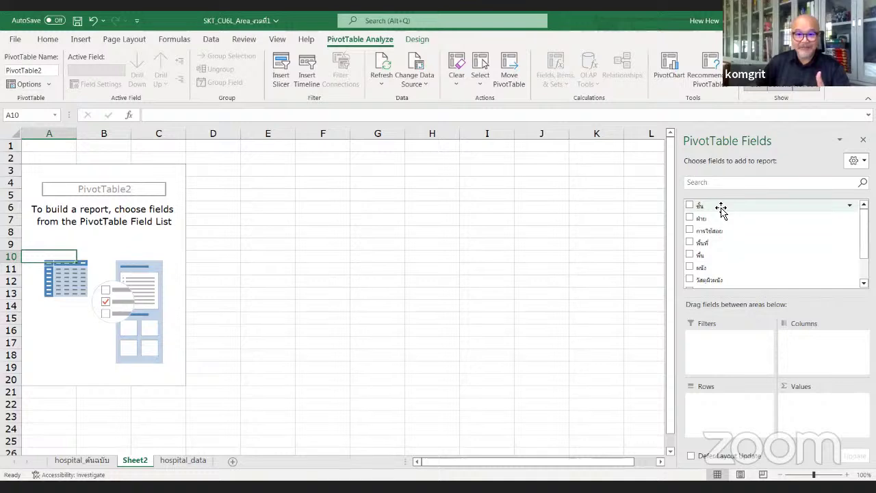
drag(722, 211, 737, 411)
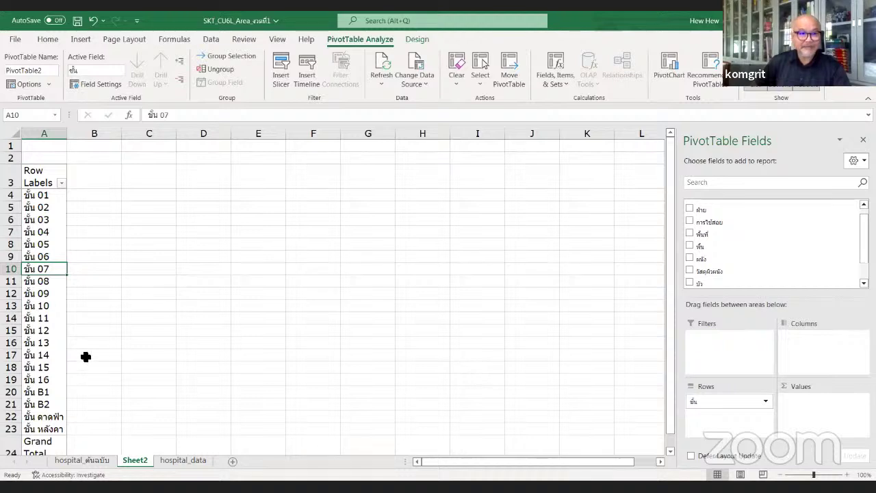
scroll(58, 354, down, 4)
scroll(58, 353, up, 4)
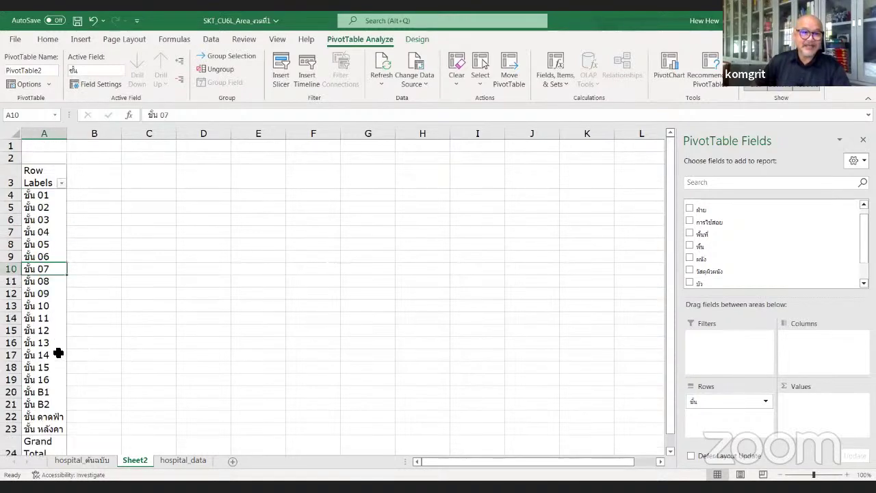
scroll(69, 414, down, 3)
scroll(64, 403, up, 3)
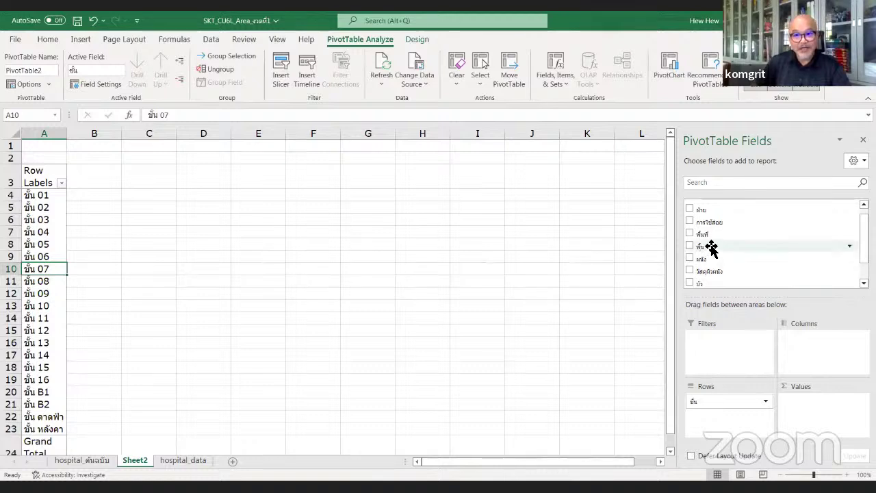
Step: Add the ฝ่าย field to the PivotTable's columns and sum the พื้นที่ field as its values
mouse_move(716, 211)
mouse_down()
mouse_move(807, 349)
mouse_move(794, 338)
mouse_up()
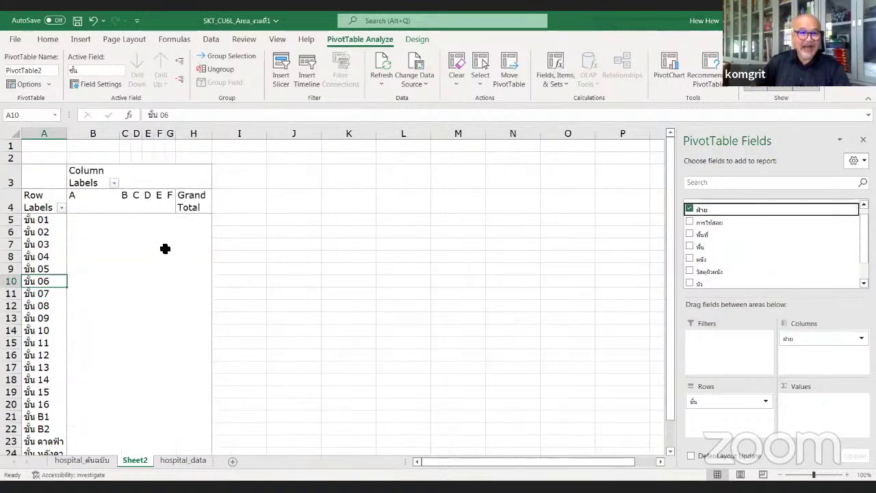
click(184, 463)
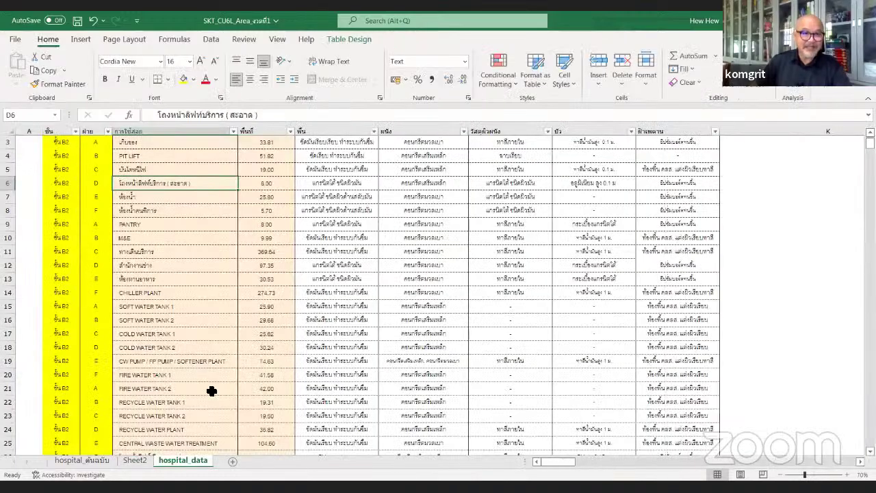
click(132, 461)
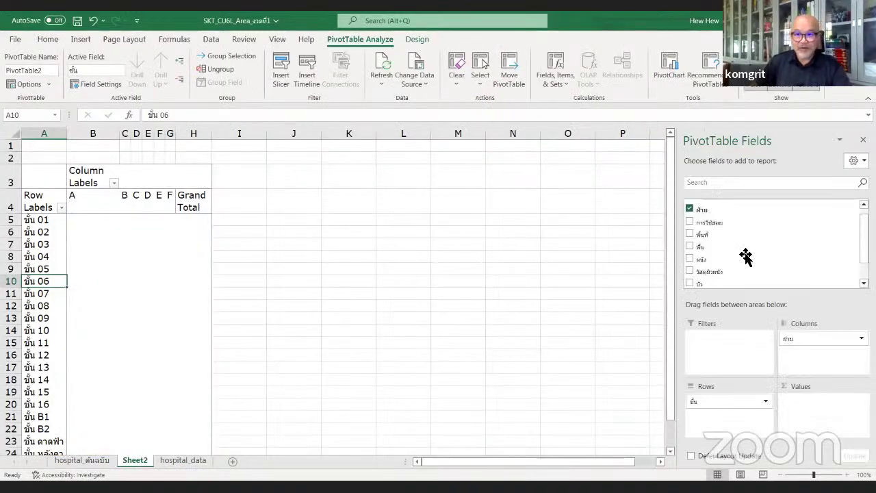
drag(704, 242, 798, 415)
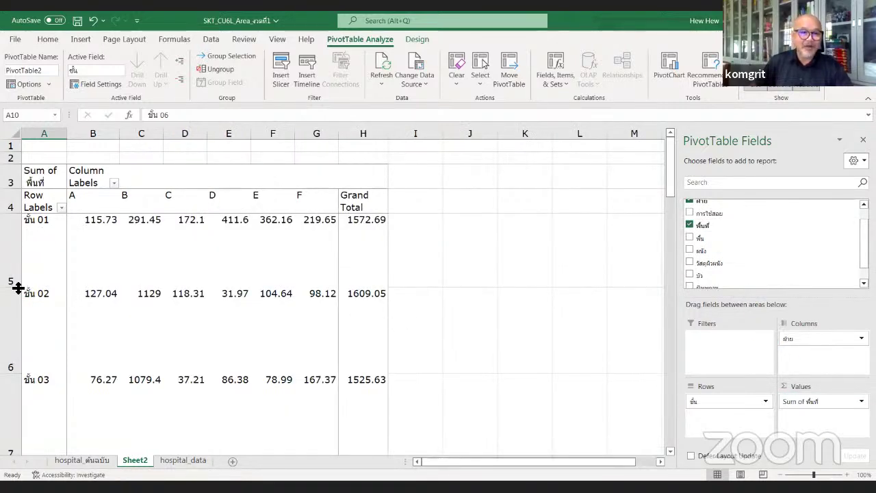
Step: Shrink the oversized rows of the whole PivotTable sheet so their heights fit the contents
drag(17, 288, 17, 226)
click(14, 132)
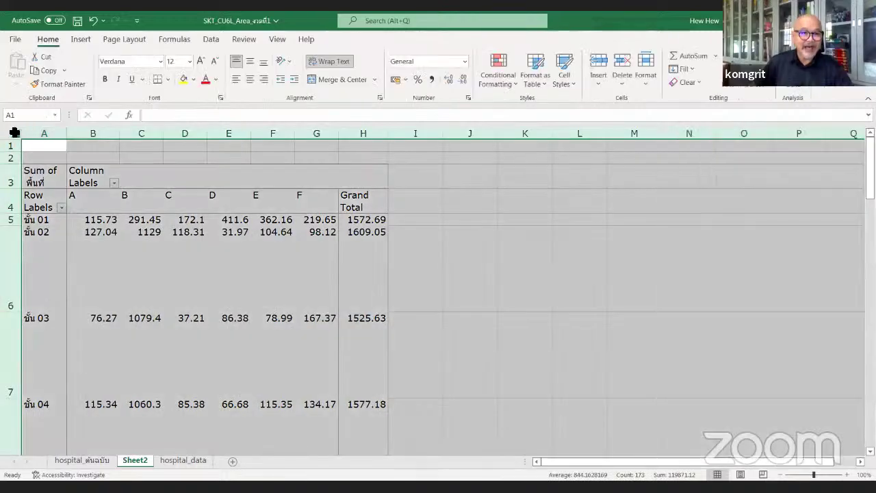
double_click(14, 313)
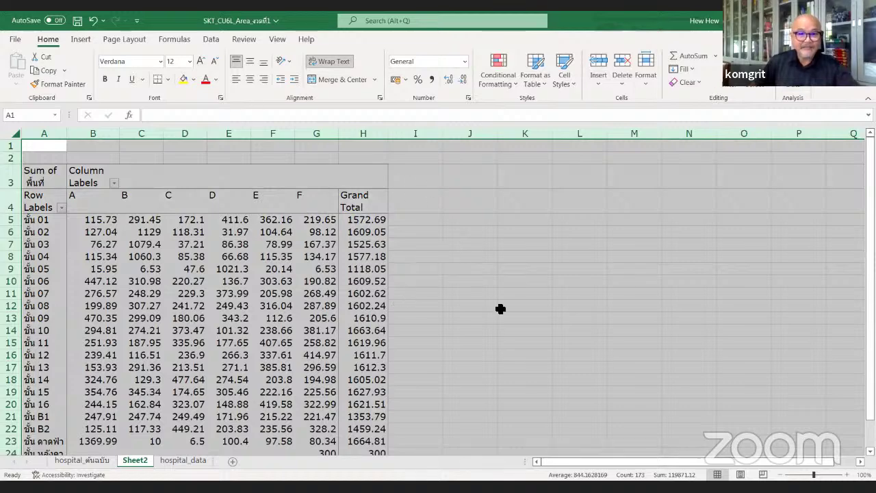
scroll(429, 308, down, 1)
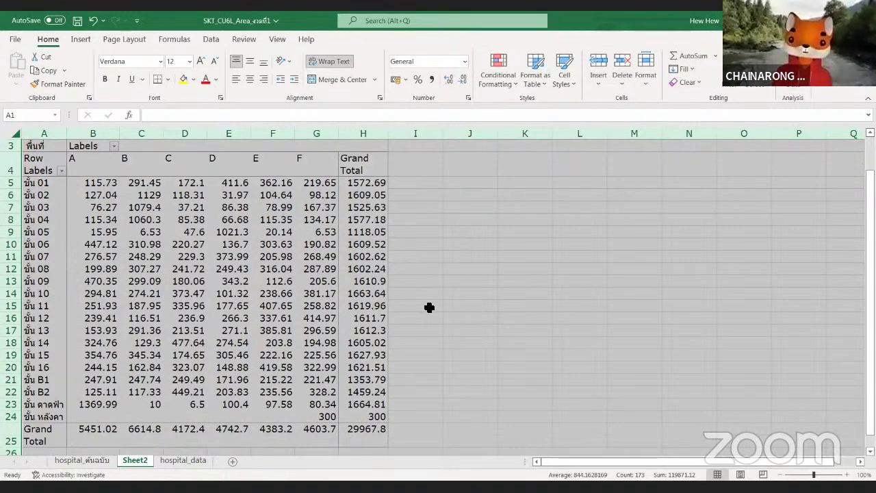
click(429, 308)
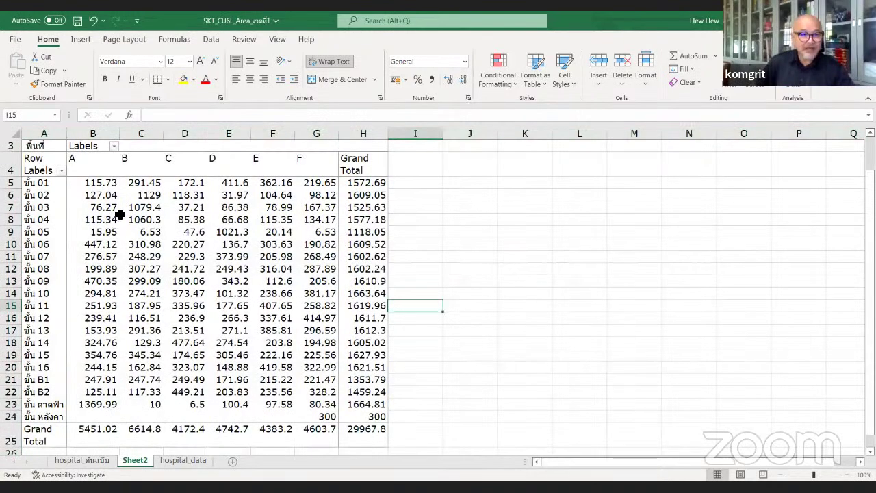
Step: Examine the area values and total of column A and the overall grand total in the PivotTable
click(94, 159)
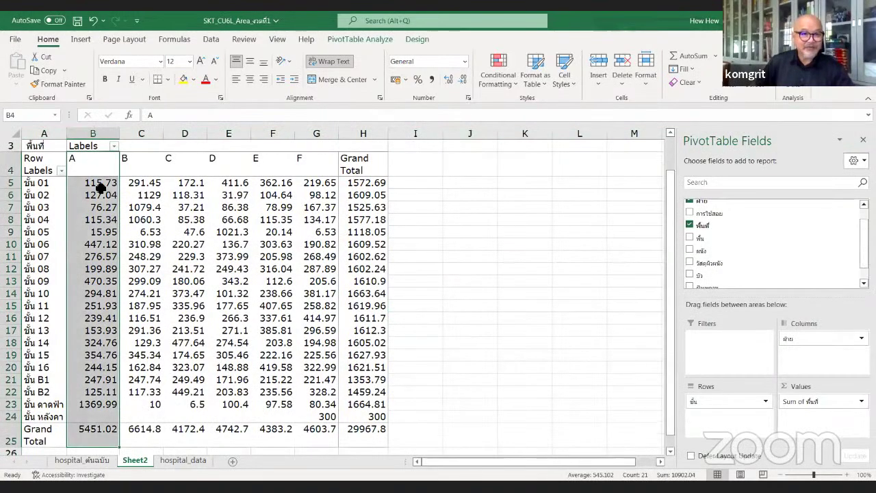
click(101, 187)
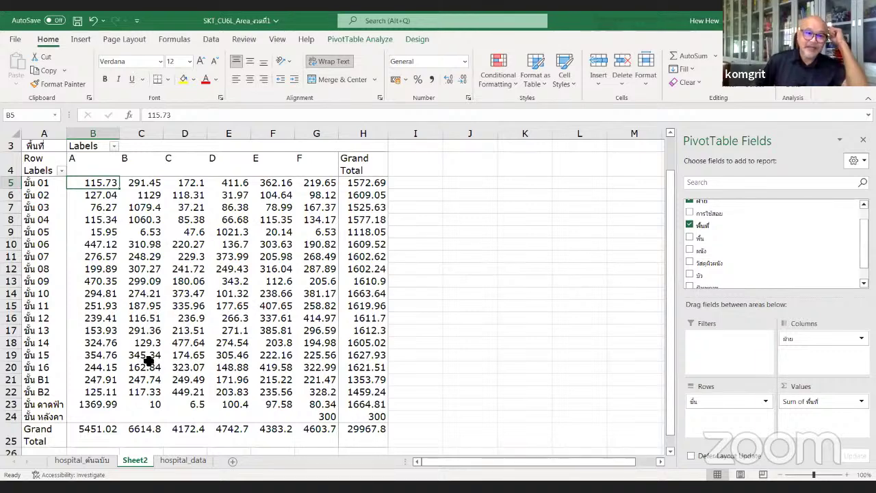
click(101, 429)
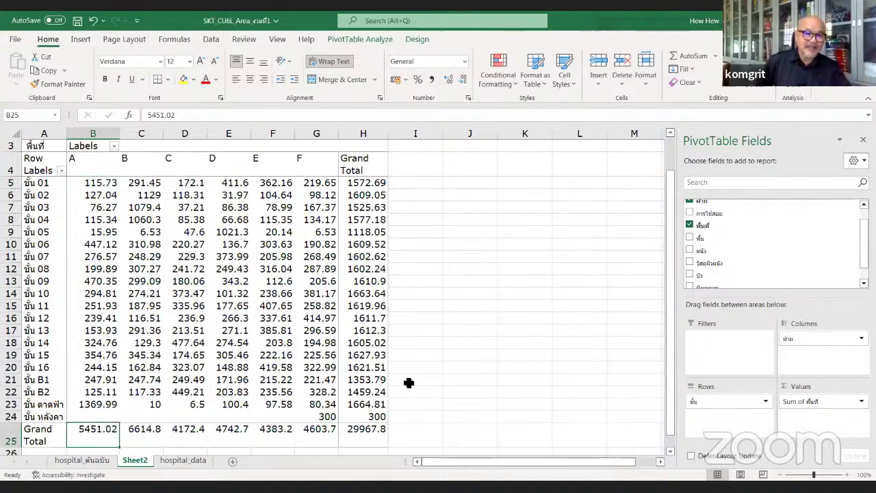
click(366, 429)
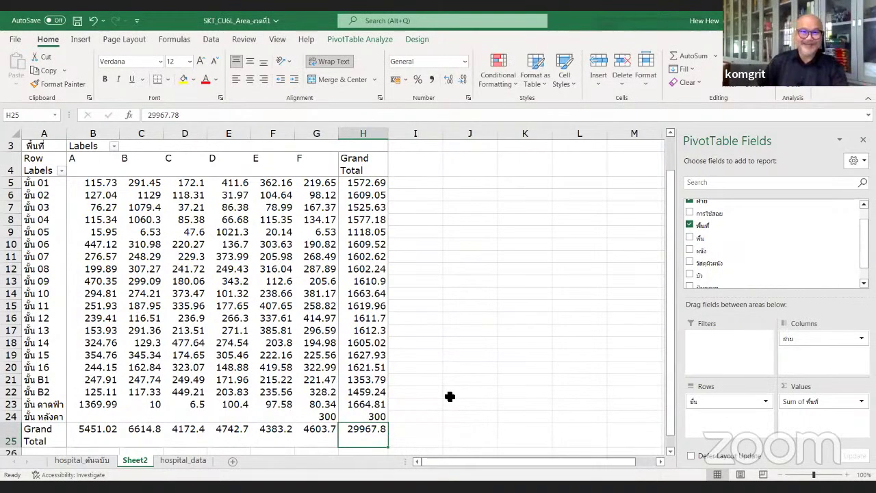
Step: Format the summed พื้นที่ value field as Number with 2 decimal places and a thousands separator
click(821, 401)
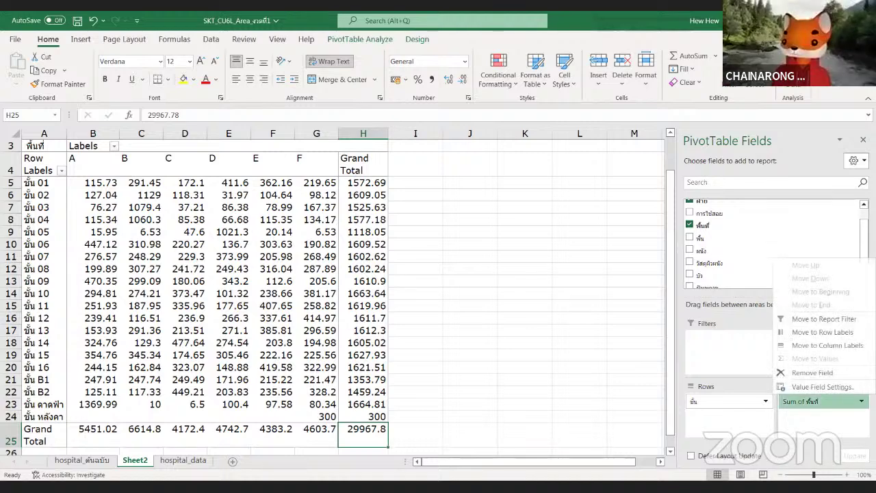
click(831, 387)
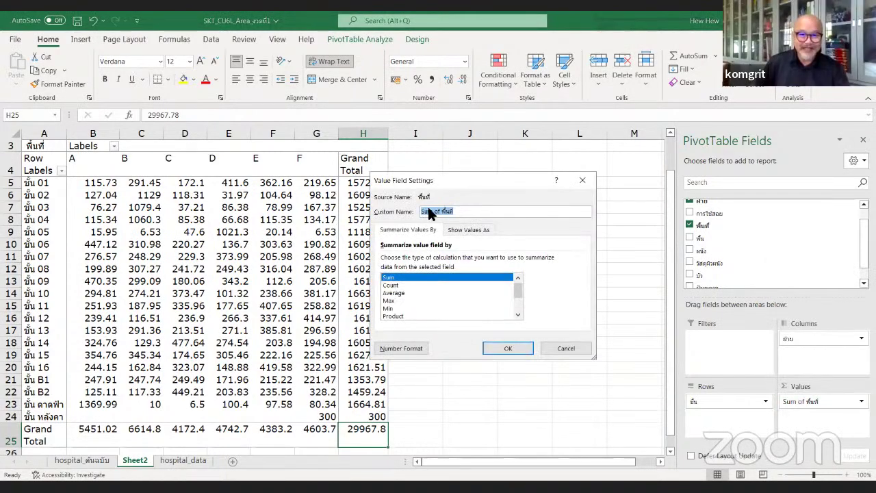
click(402, 350)
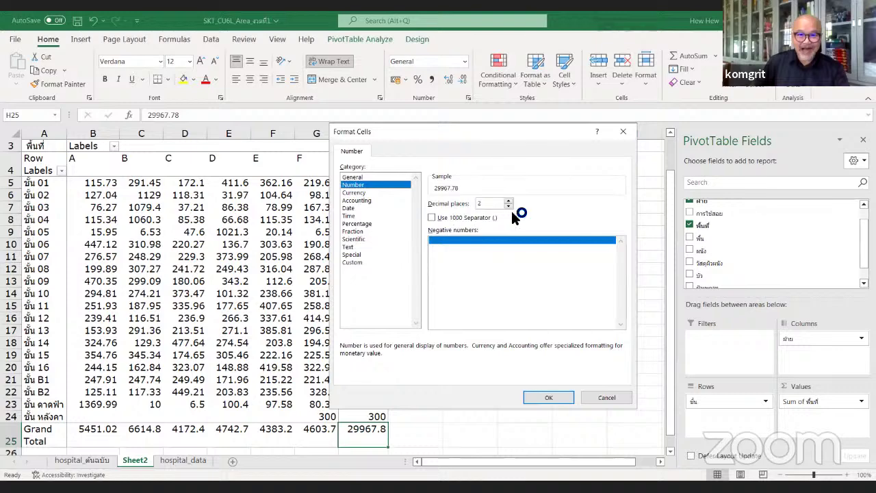
click(432, 218)
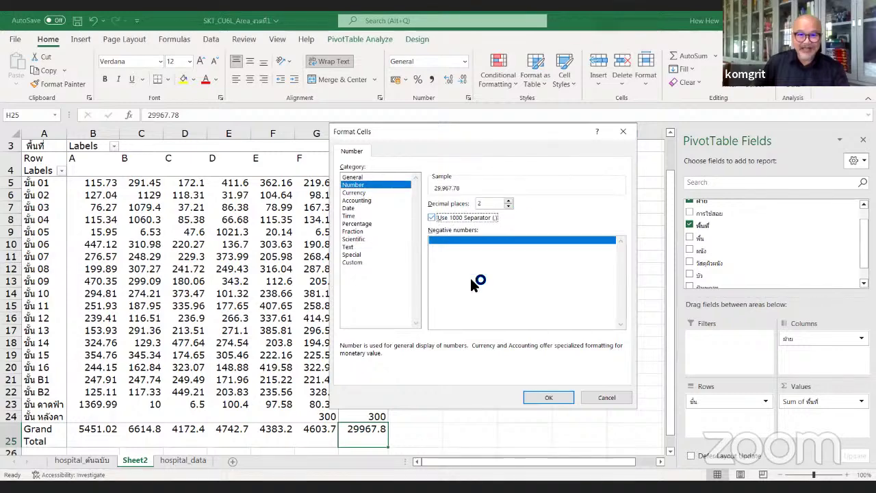
click(551, 399)
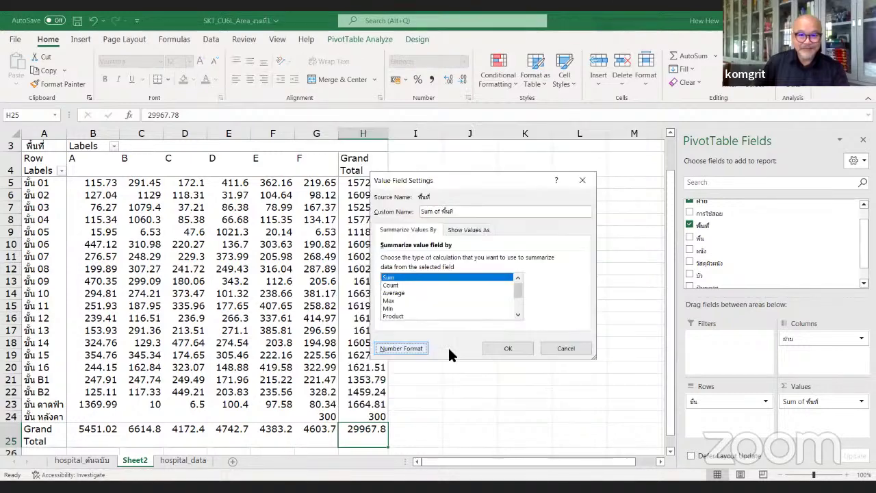
click(511, 350)
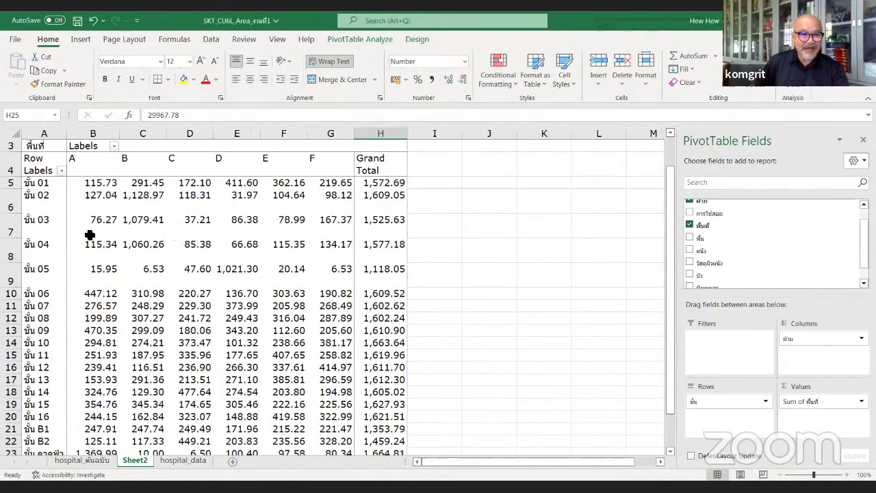
Step: Refit the row heights across the entire PivotTable sheet and select the overall grand total cell
key(ctrl+a)
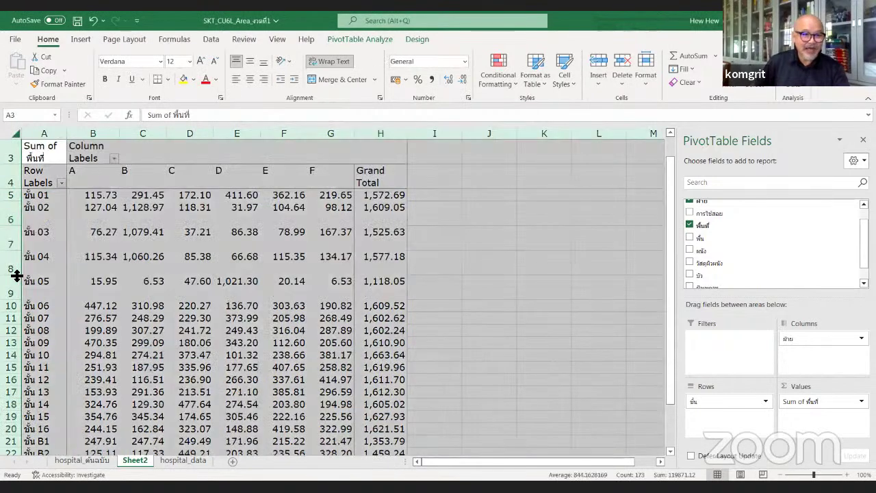
scroll(250, 362, down, 4)
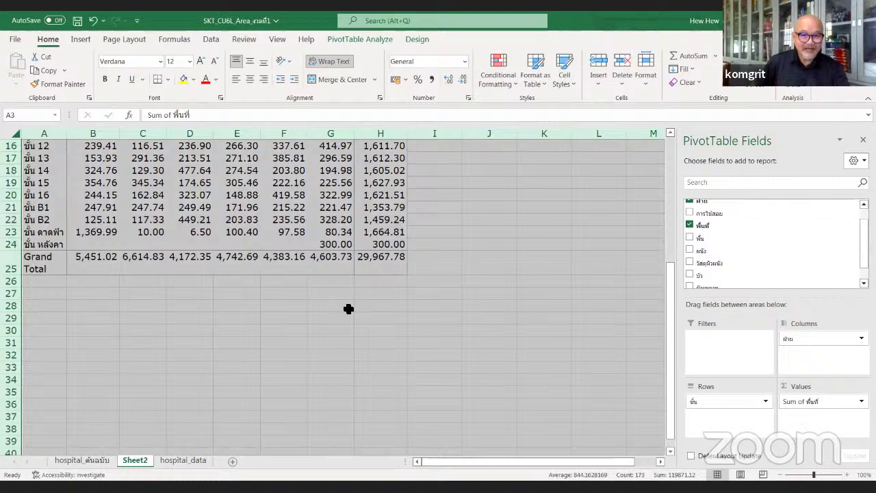
click(377, 260)
scroll(413, 353, up, 5)
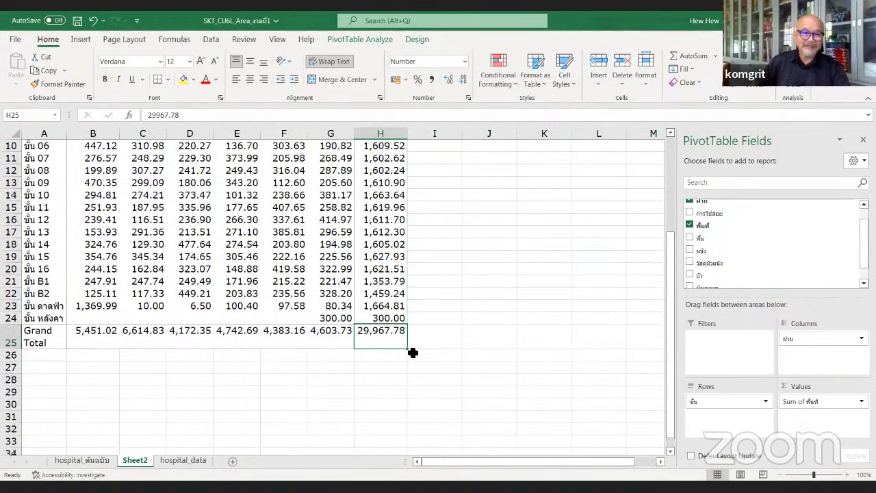
scroll(350, 409, down, 1)
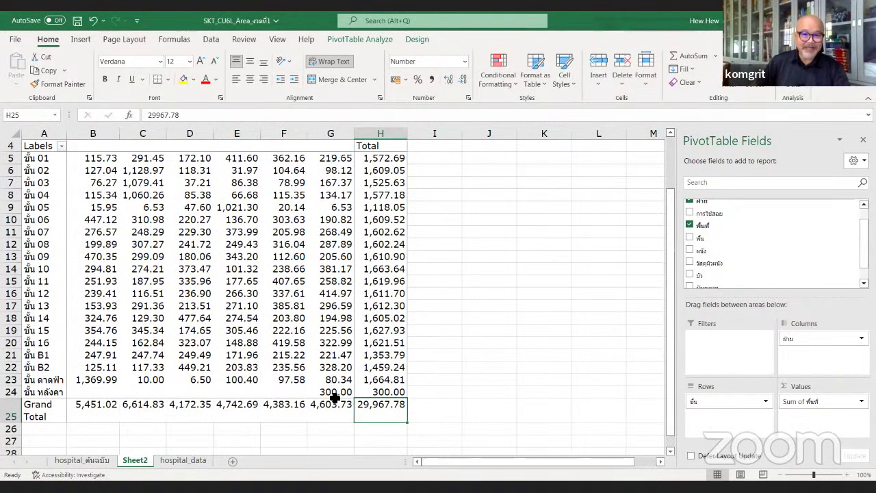
Step: Examine the area of ชั้น หลังคา under department F and compare it with that department's other floors
click(332, 395)
scroll(458, 381, up, 1)
scroll(457, 381, down, 1)
scroll(458, 381, down, 1)
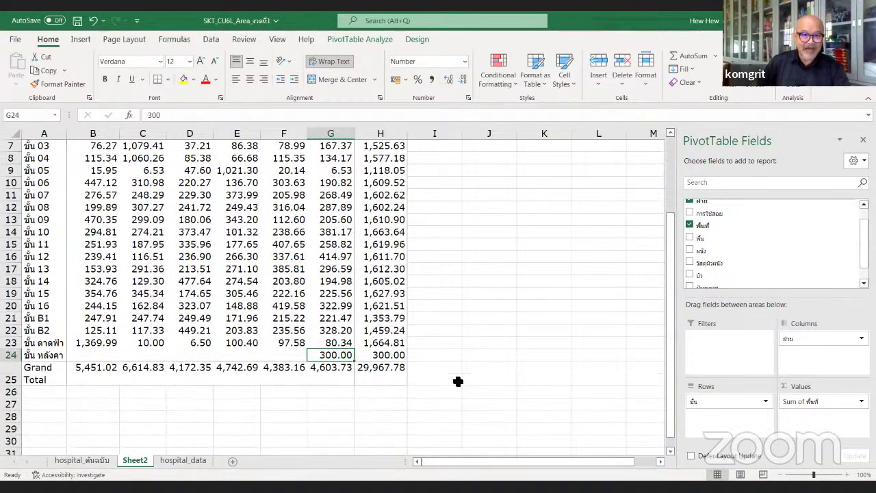
scroll(457, 381, up, 2)
click(338, 209)
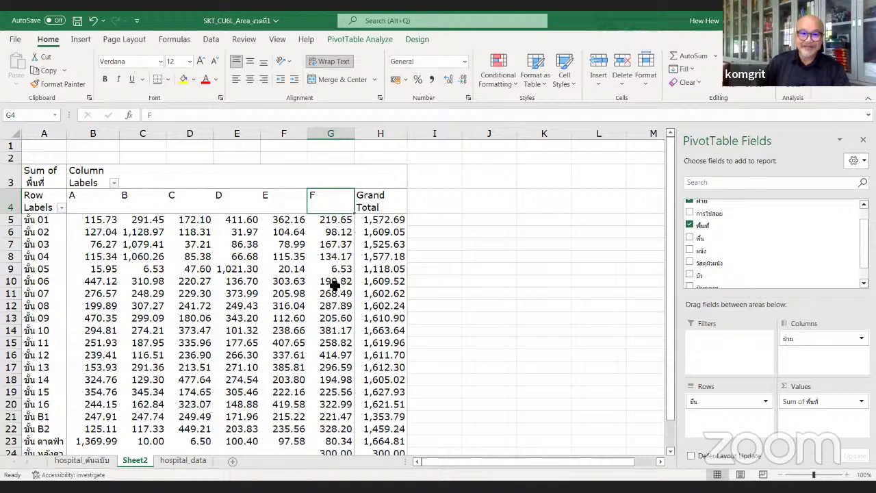
scroll(309, 338, down, 2)
scroll(308, 338, up, 2)
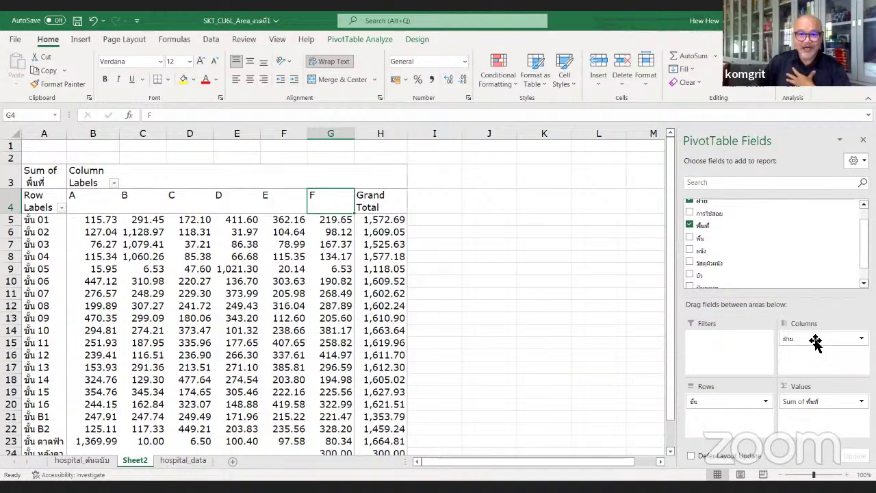
Step: Replace ฝ่าย with พื้น as the PivotTable's column field and refit the row heights of the whole sheet
click(815, 343)
drag(814, 343, 824, 252)
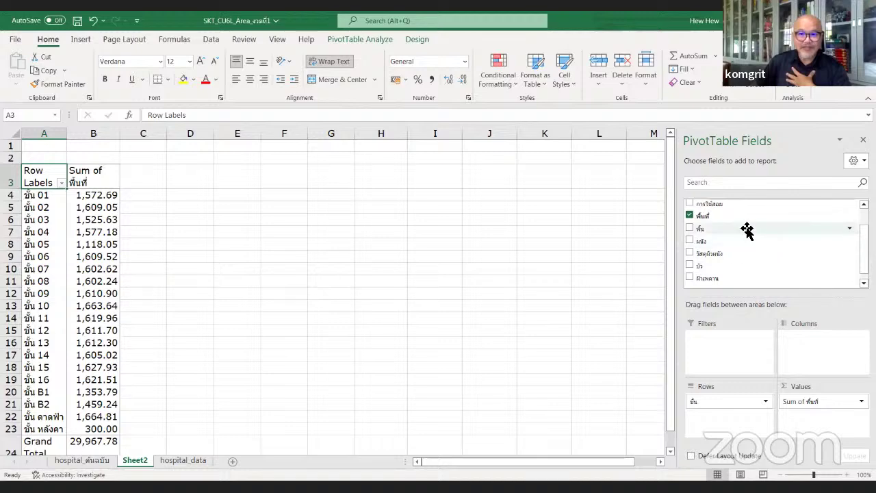
drag(747, 229, 800, 351)
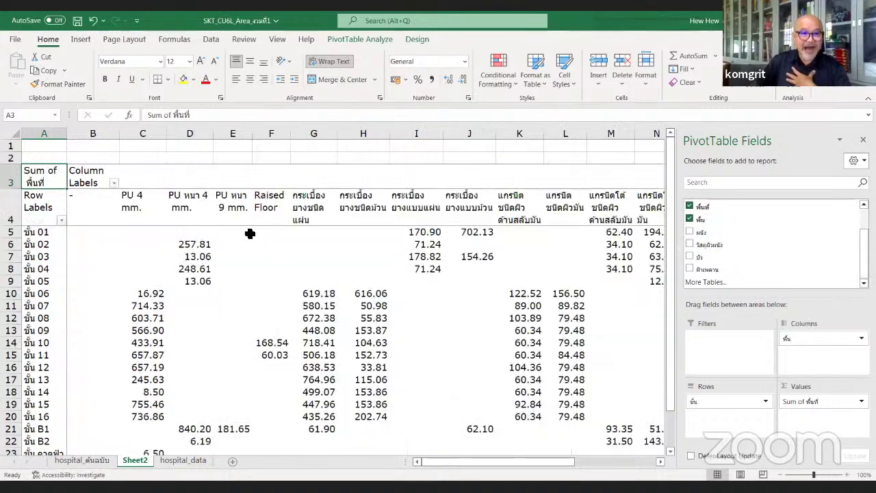
click(15, 133)
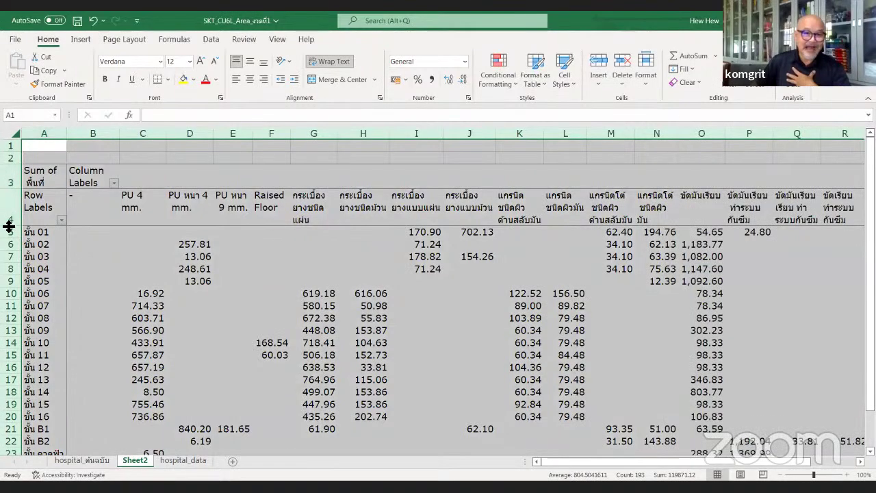
double_click(8, 225)
click(297, 219)
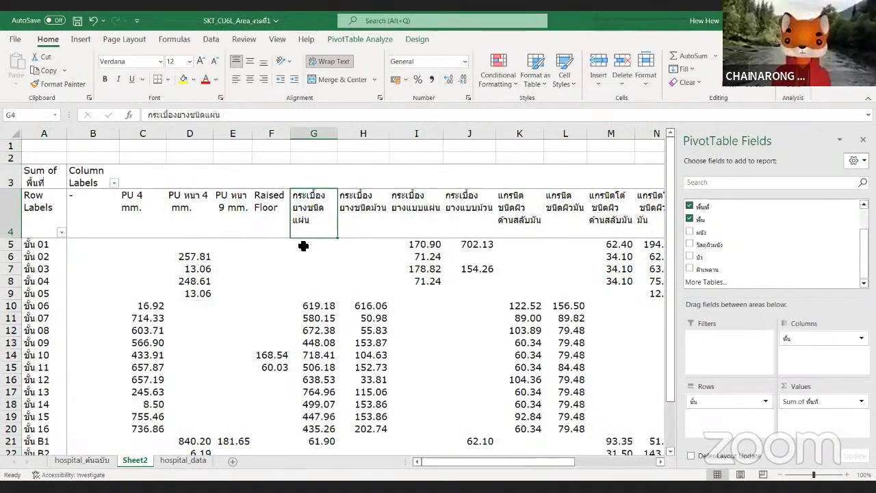
Step: Examine the areas of each flooring type per floor, including the กระเบื้องยางชนิดม้วน values and their column total
scroll(306, 254, down, 1)
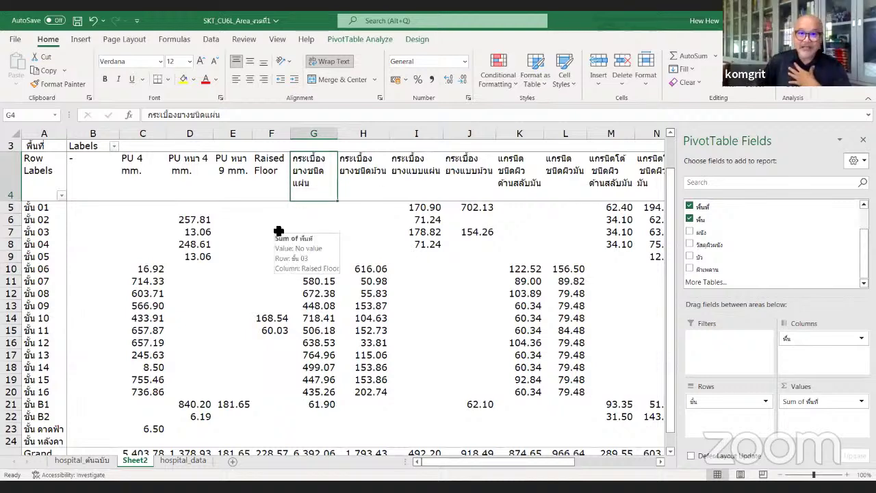
click(379, 269)
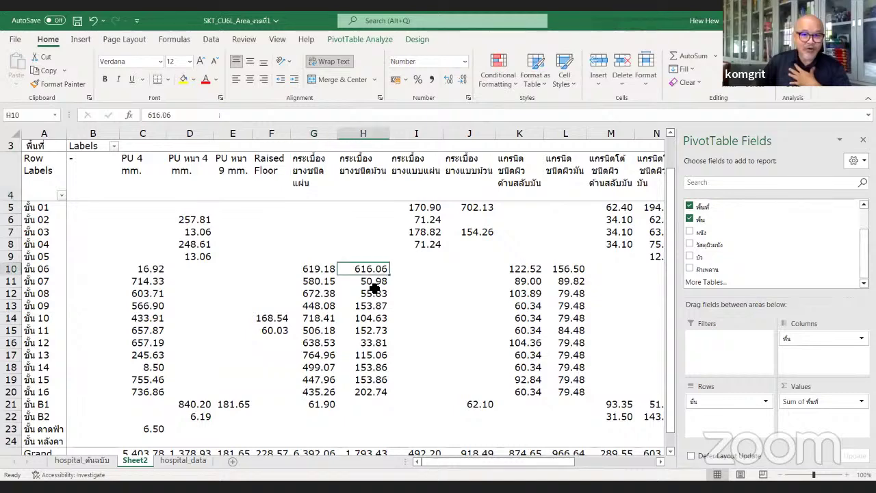
click(380, 395)
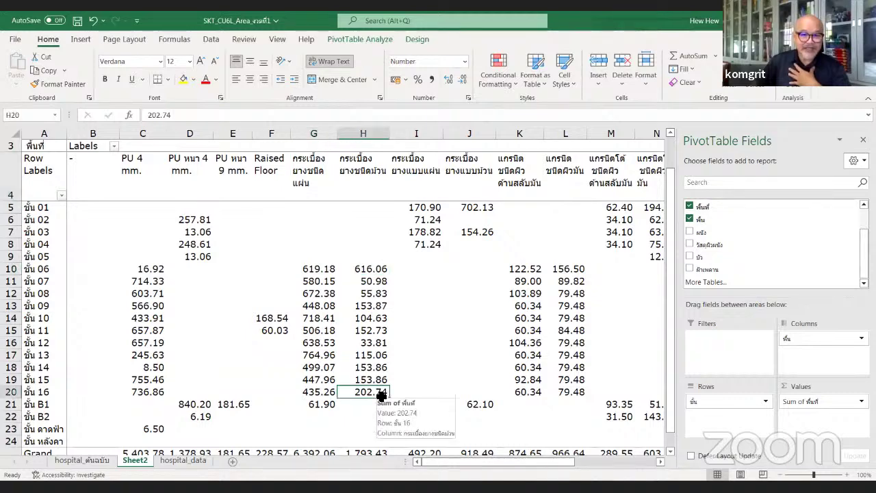
scroll(383, 378, down, 3)
click(369, 307)
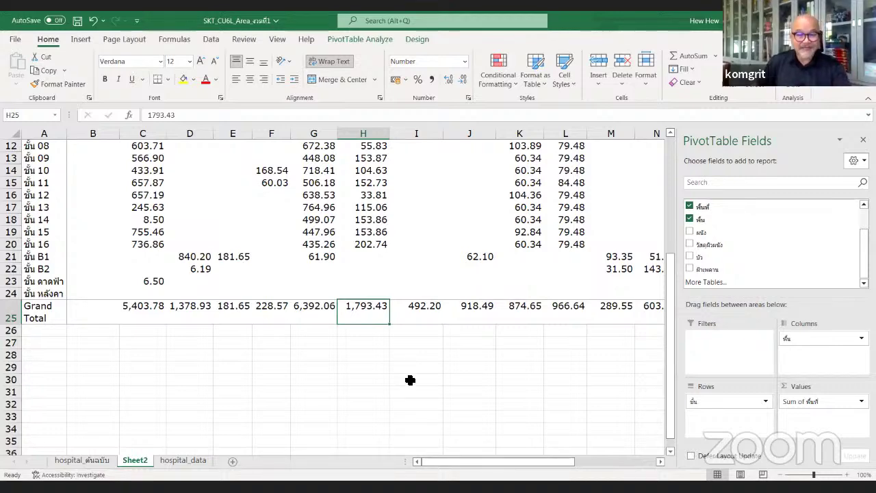
scroll(365, 336, down, 2)
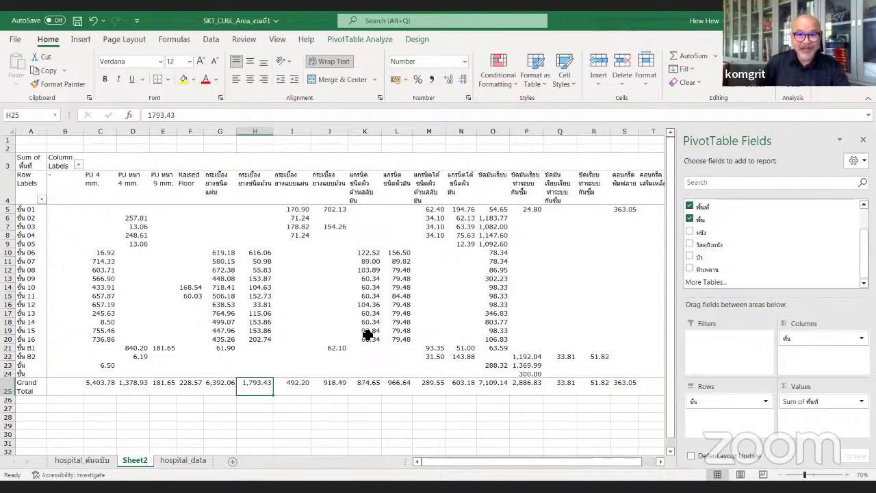
scroll(367, 335, down, 1)
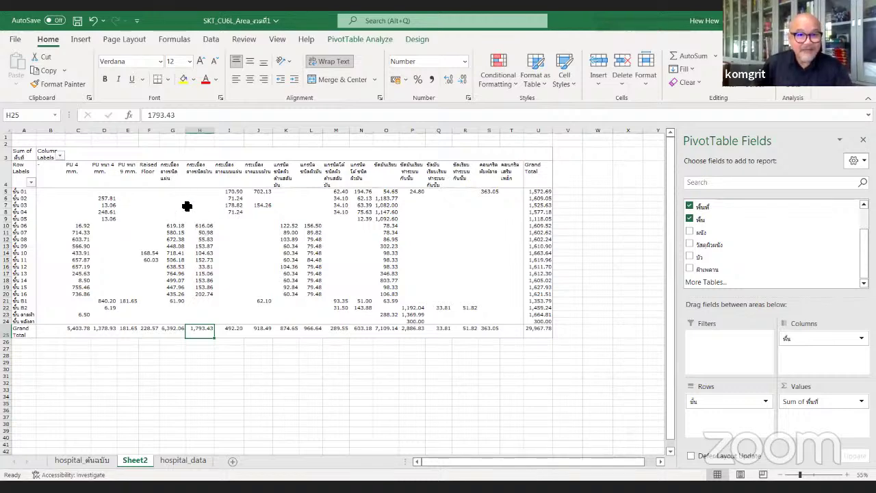
ctrl+scroll(186, 206, up, 3)
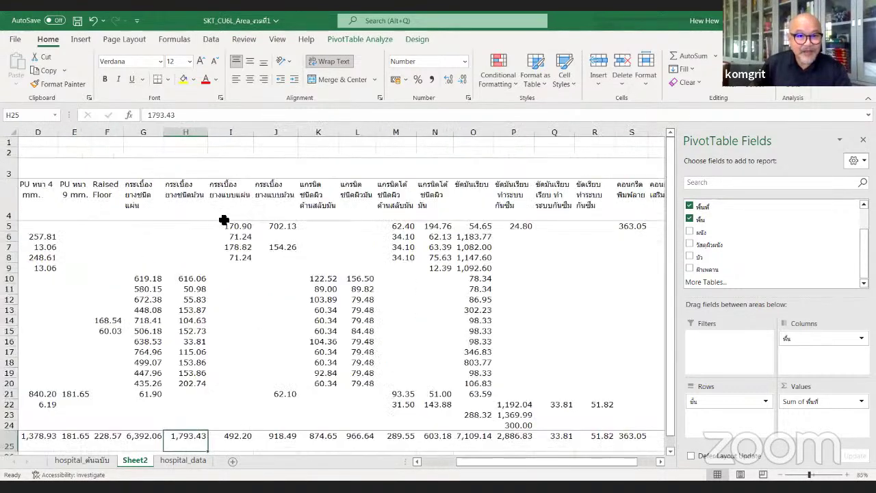
ctrl+scroll(254, 231, up, 2)
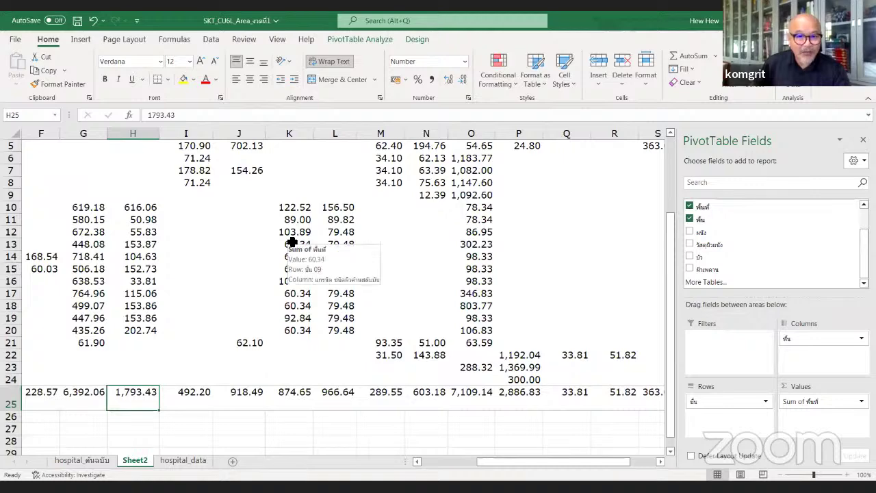
ctrl+scroll(294, 244, down, 2)
ctrl+scroll(294, 243, down, 5)
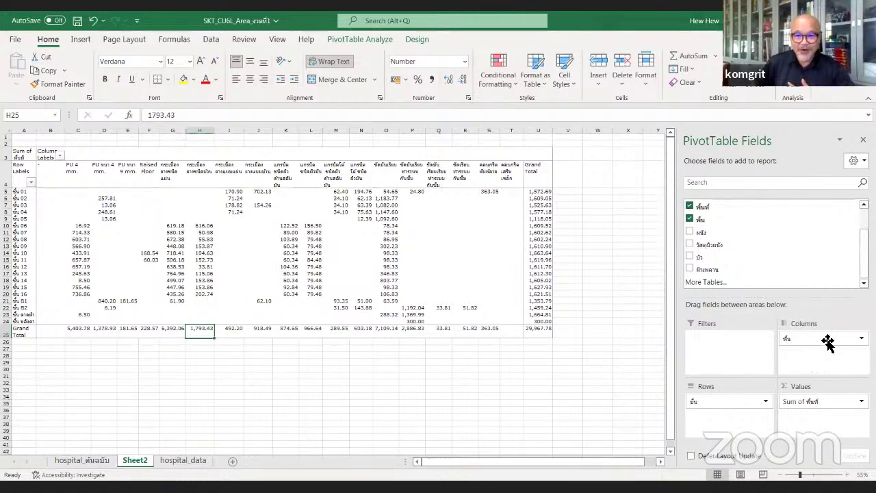
Step: Swap the PivotTable layout so พื้น forms the rows and ชั้น the columns, and widen the row label column
drag(829, 343, 727, 420)
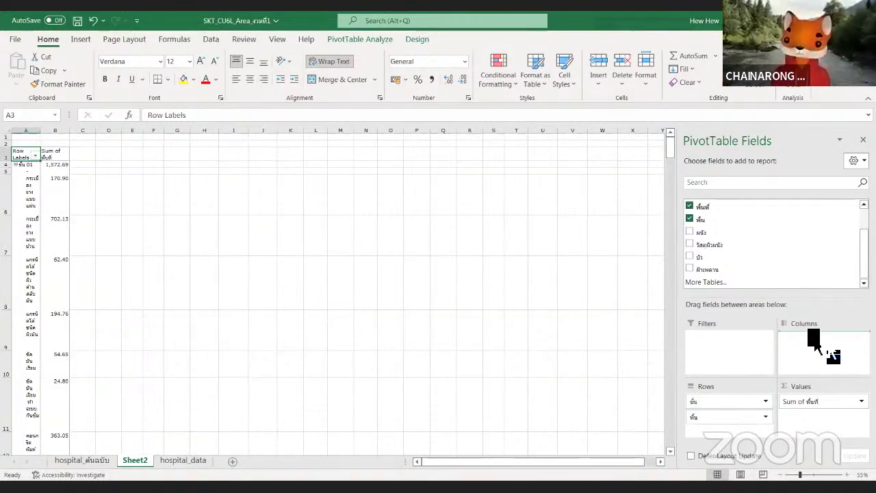
drag(815, 344, 816, 342)
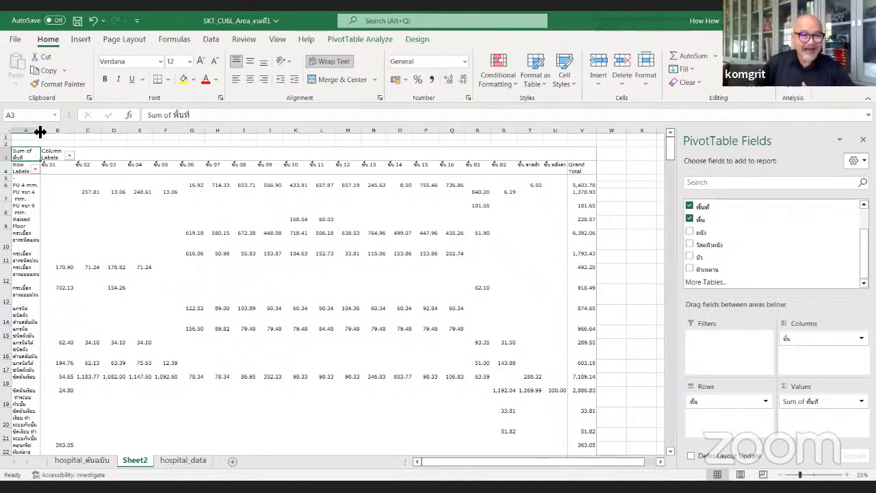
drag(39, 131, 77, 130)
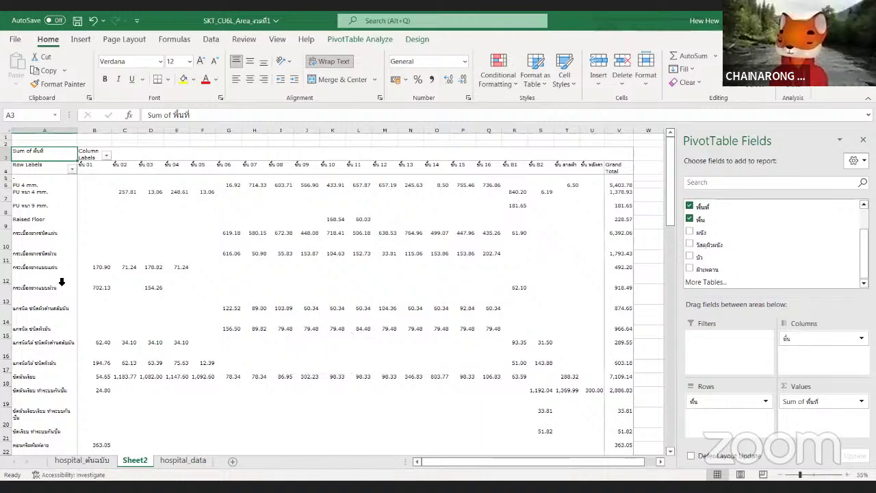
Step: Refit the row heights of the whole sheet to the flooring type labels
click(5, 130)
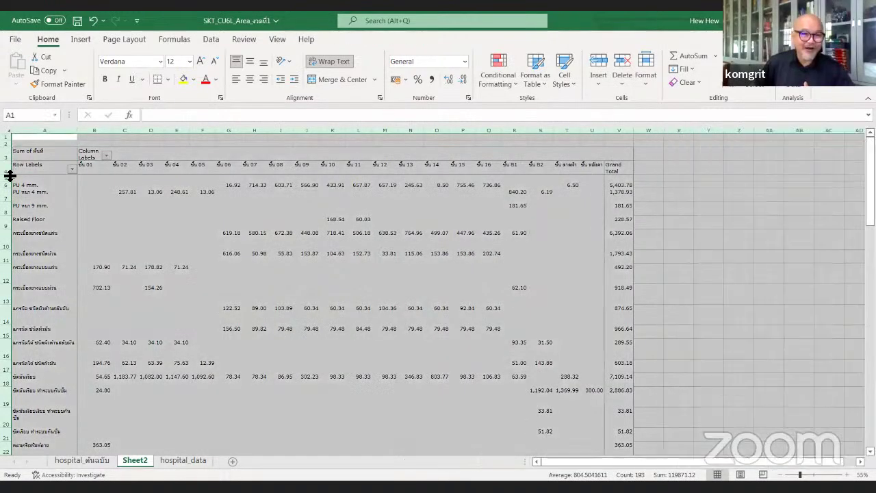
double_click(9, 175)
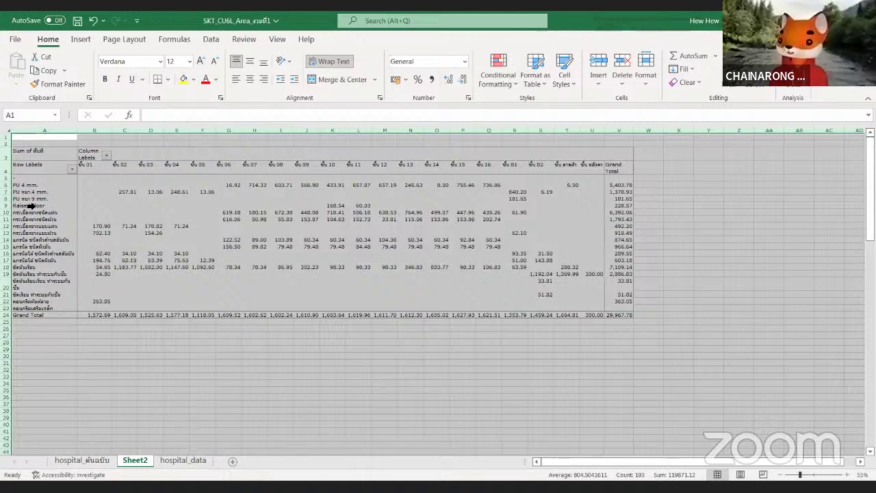
Step: Compare the similar กระเบื้องยาง row labels and widen column A so the longest flooring name fits on one line
ctrl+scroll(32, 204, up, 3)
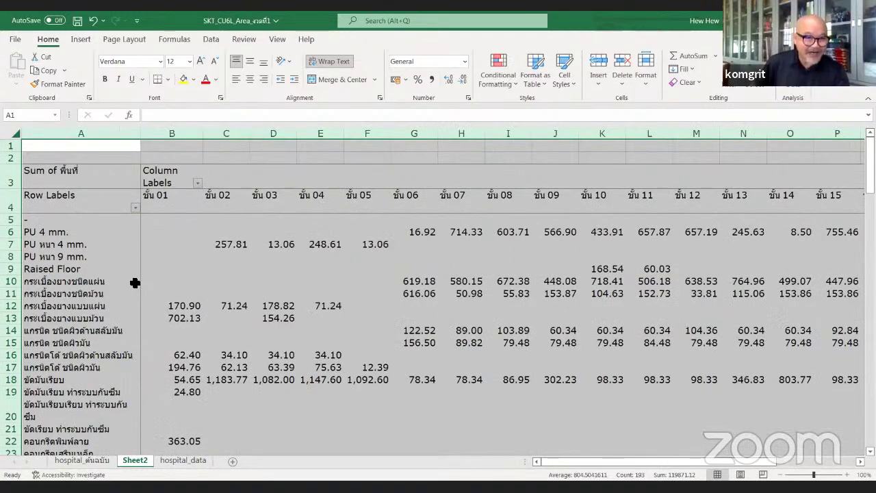
click(102, 309)
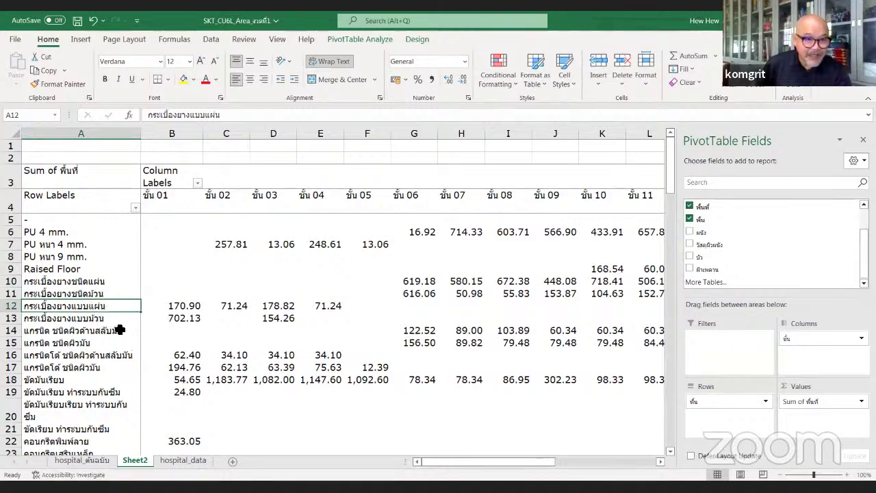
click(103, 318)
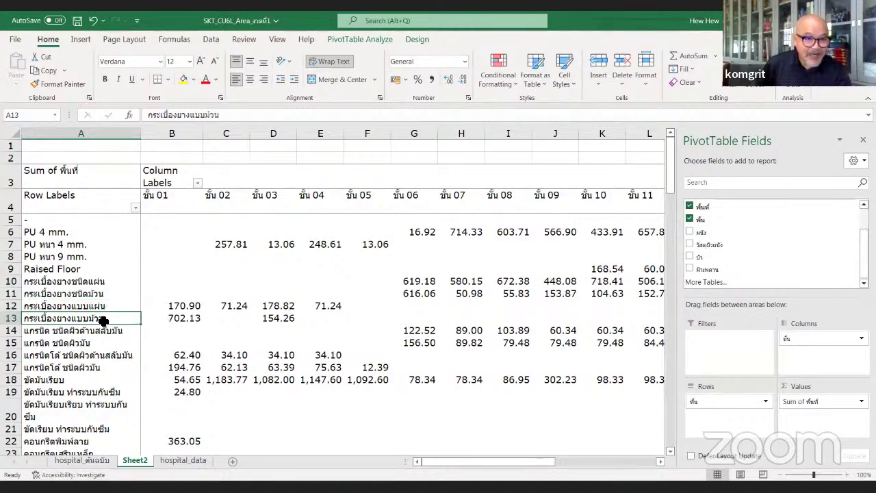
click(100, 294)
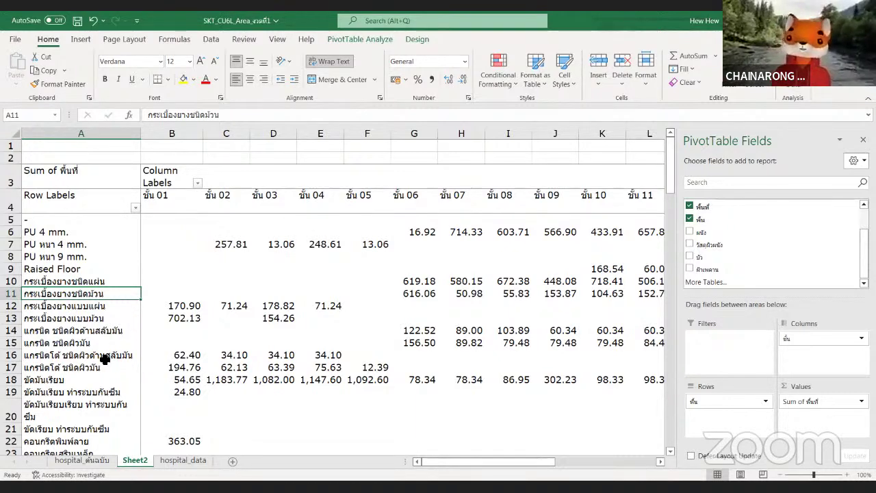
scroll(106, 359, down, 1)
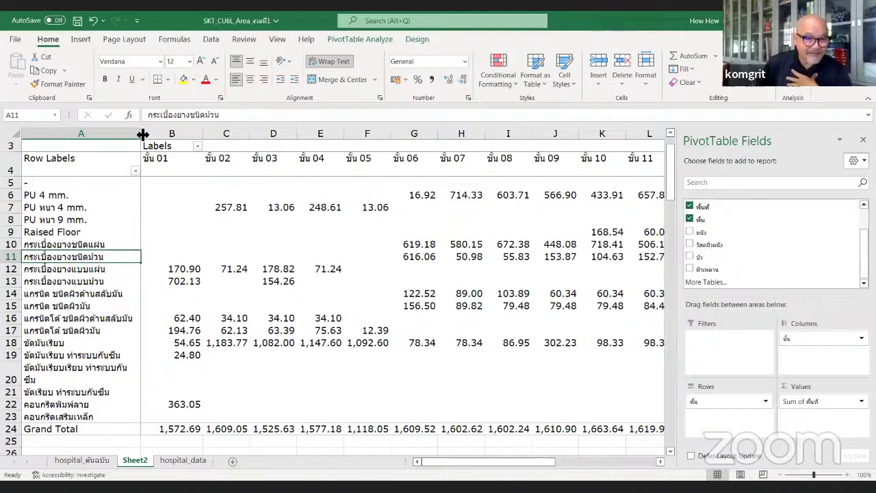
drag(142, 134, 187, 133)
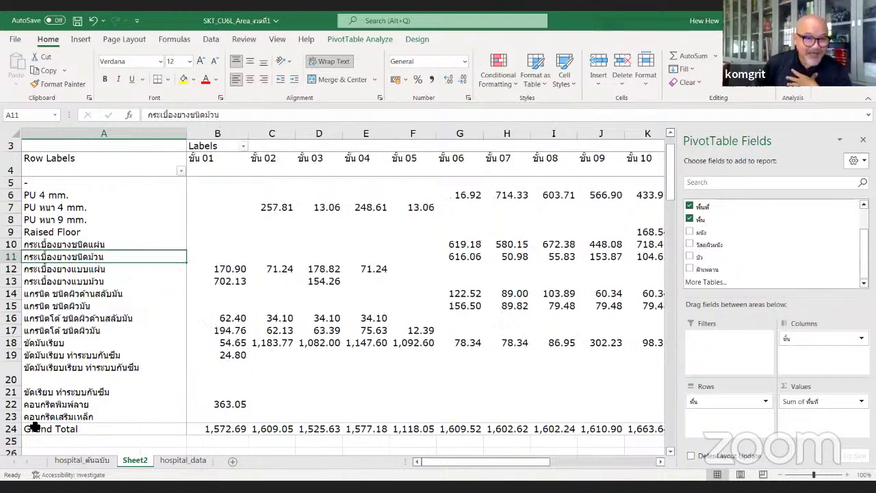
Step: Trace the label ขัดมันเรียบเรียบ ทำระบบกันซึม to its source by filtering the พื้น column of hospital_data for เรียบเรียบ and selecting the matching cell
click(65, 382)
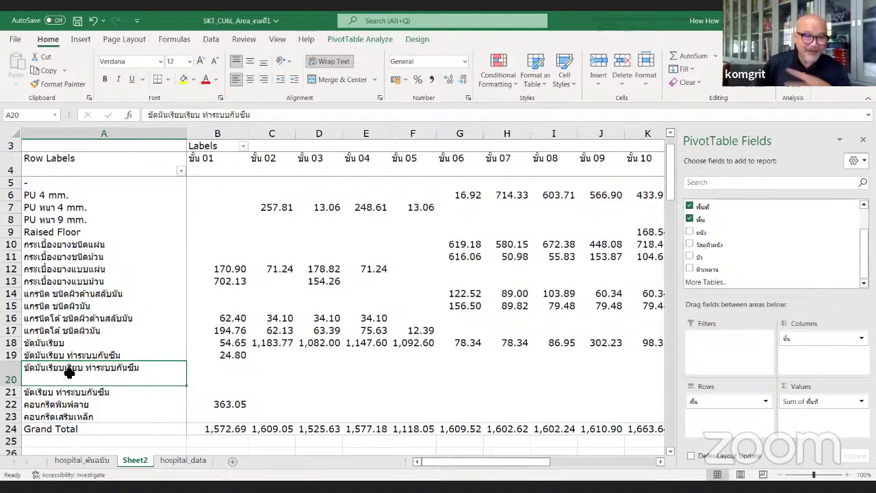
click(183, 462)
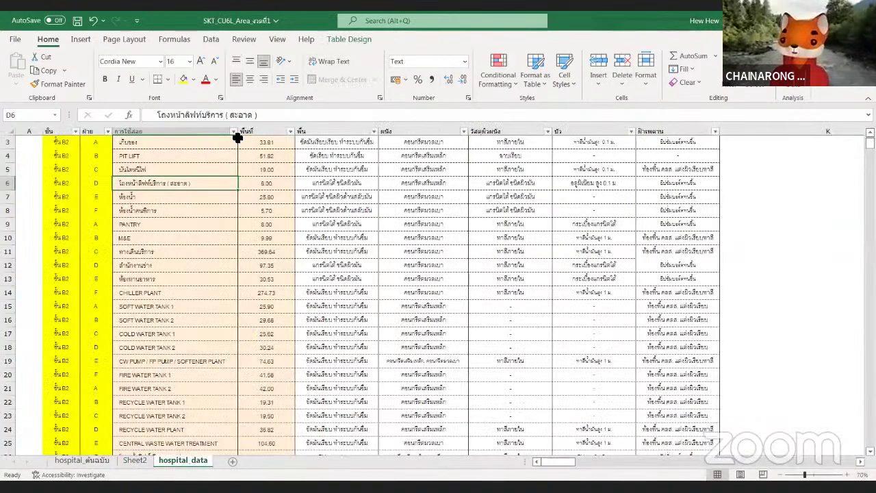
click(374, 130)
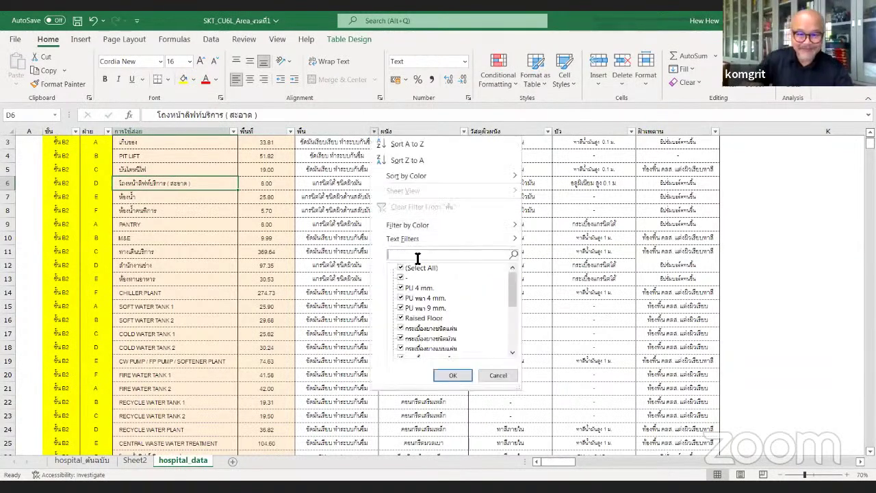
click(418, 255)
text(l)
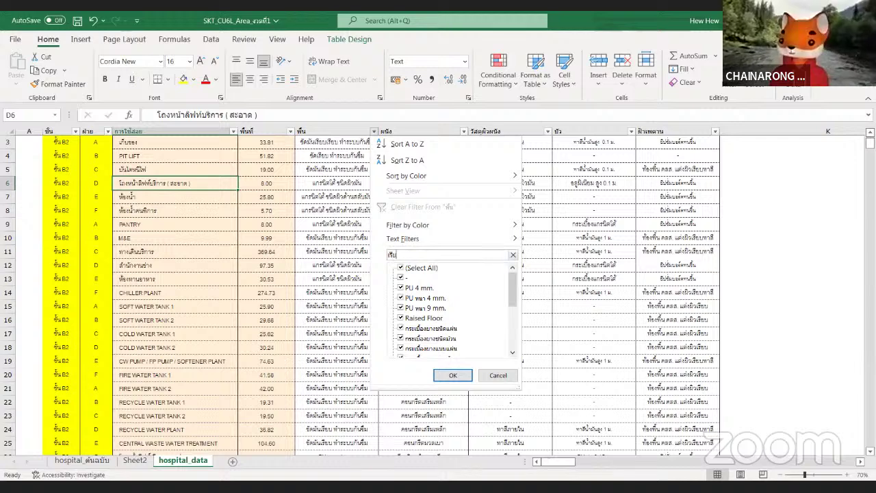
text(รียบเรีย)
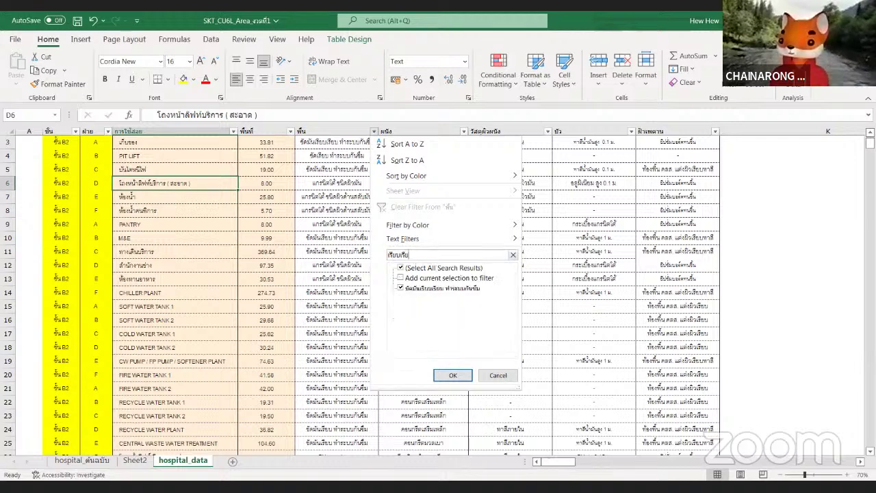
key(BackSpace)
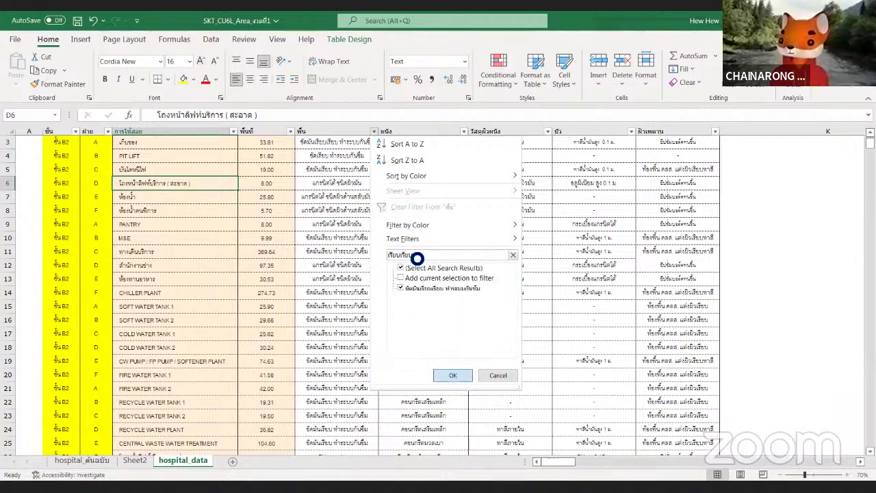
key(Return)
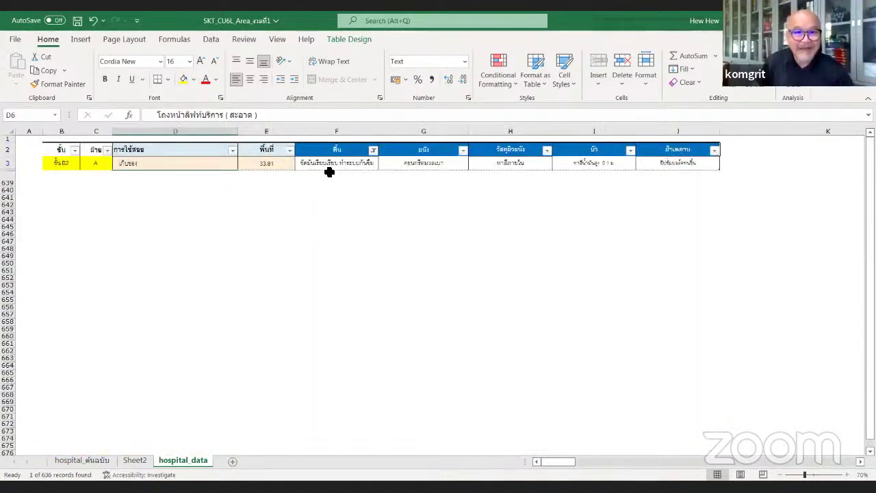
click(330, 163)
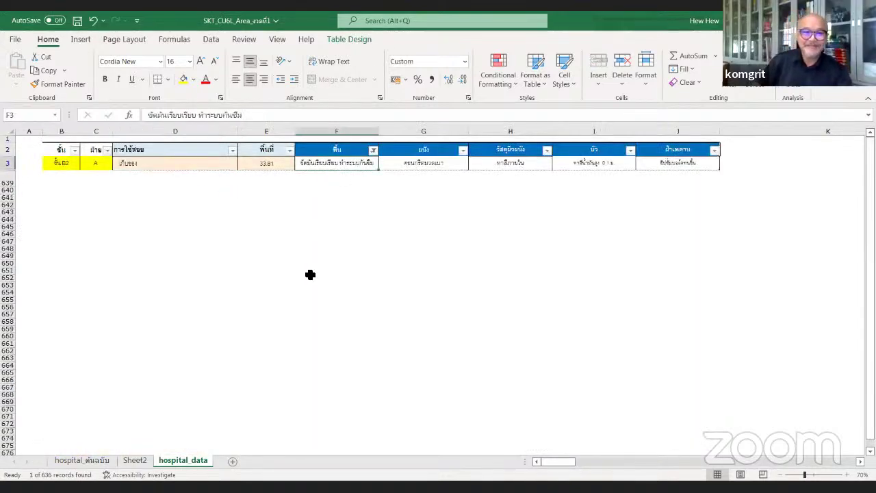
Step: Correct the filtered พื้น entry in F3 to ขัดมันเรียบ ทำระบบกันซึม and show all flooring types in hospital_data again
double_click(189, 115)
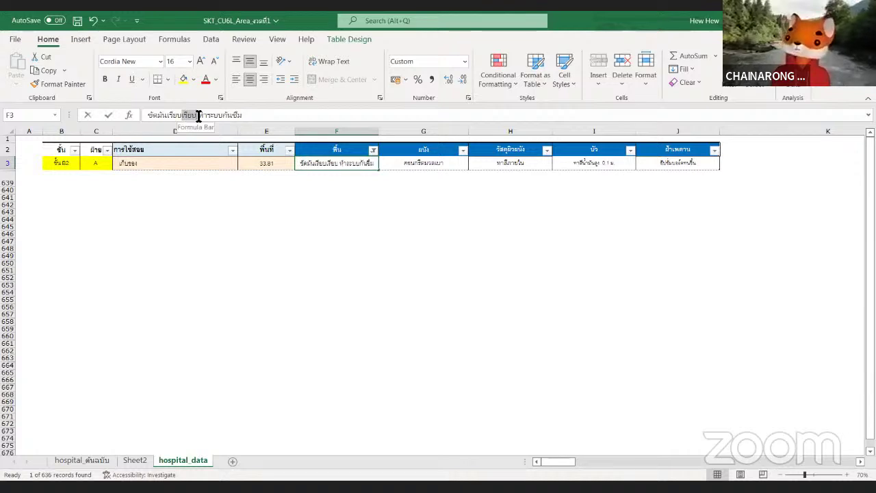
key(Delete)
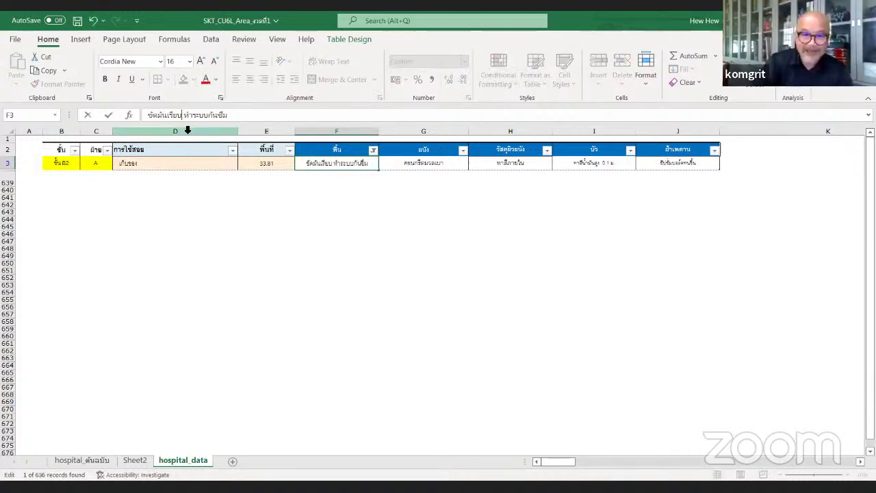
key(Return)
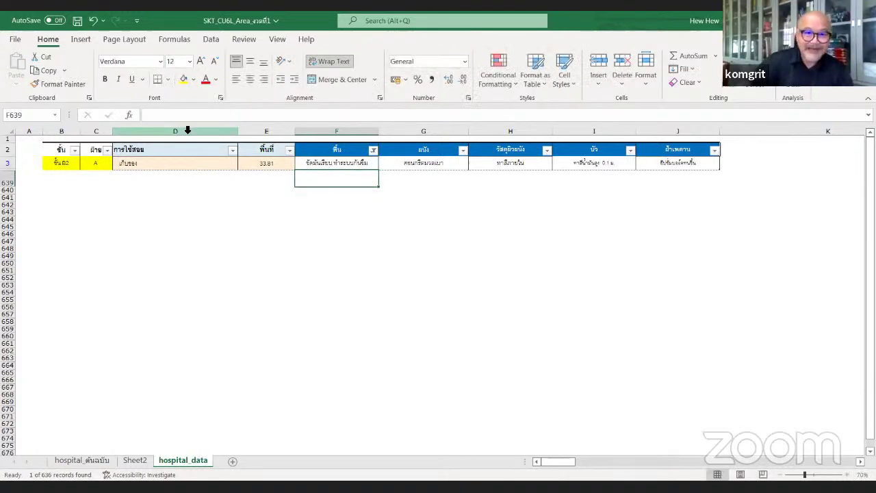
click(373, 150)
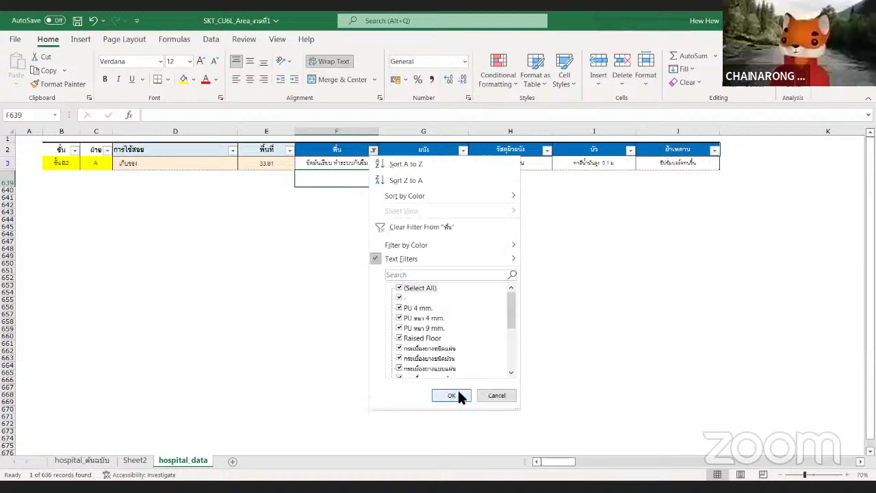
click(452, 396)
Step: Refresh the PivotTable on Sheet2 from the corrected source data
click(135, 460)
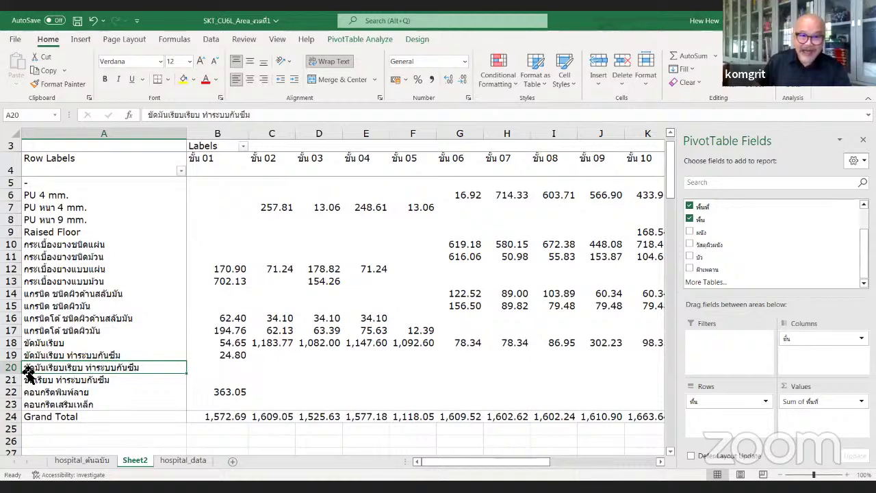
right_click(142, 369)
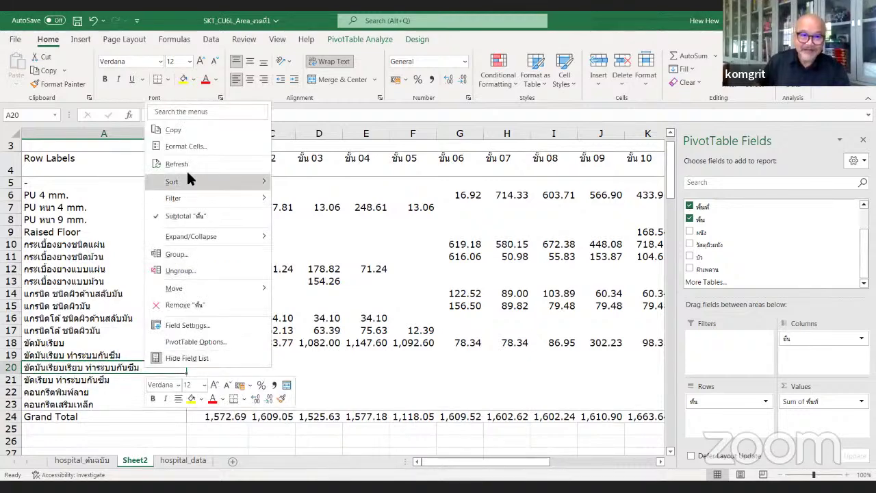
click(193, 165)
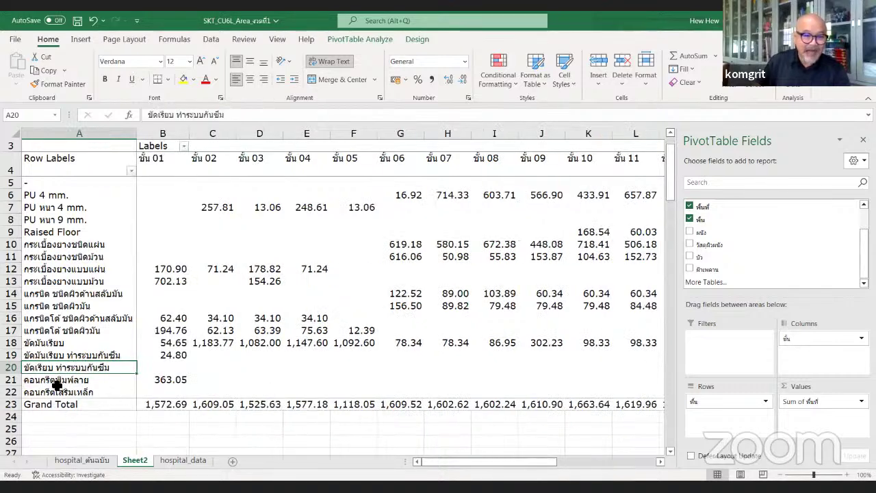
Step: Compare the remaining ทำระบบกันซึม row labels and review the areas of each flooring type across all floors
click(67, 357)
click(72, 370)
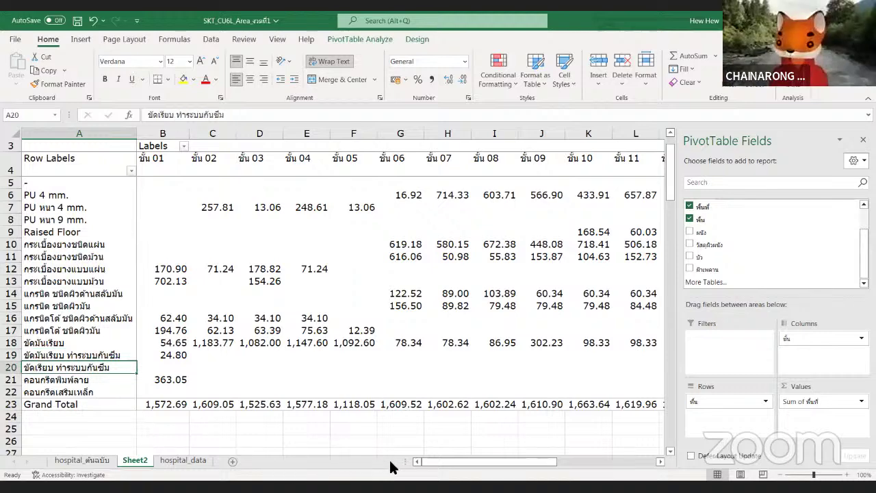
drag(463, 462, 577, 472)
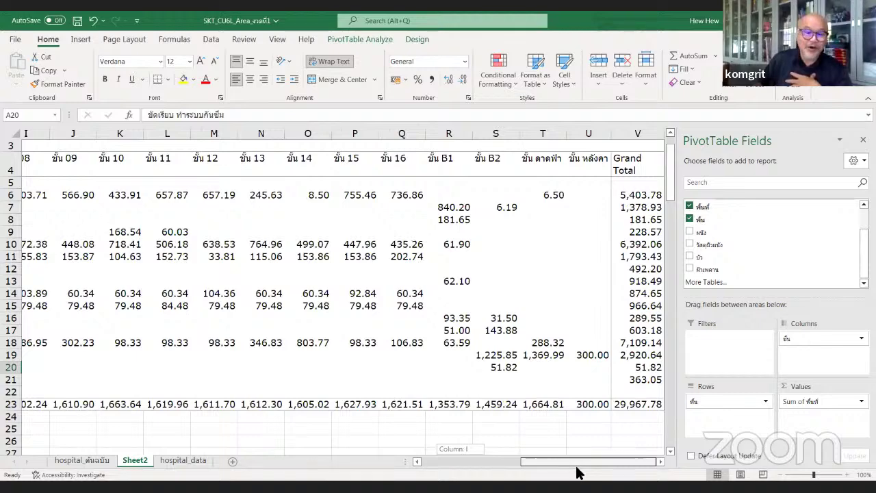
drag(524, 473, 450, 463)
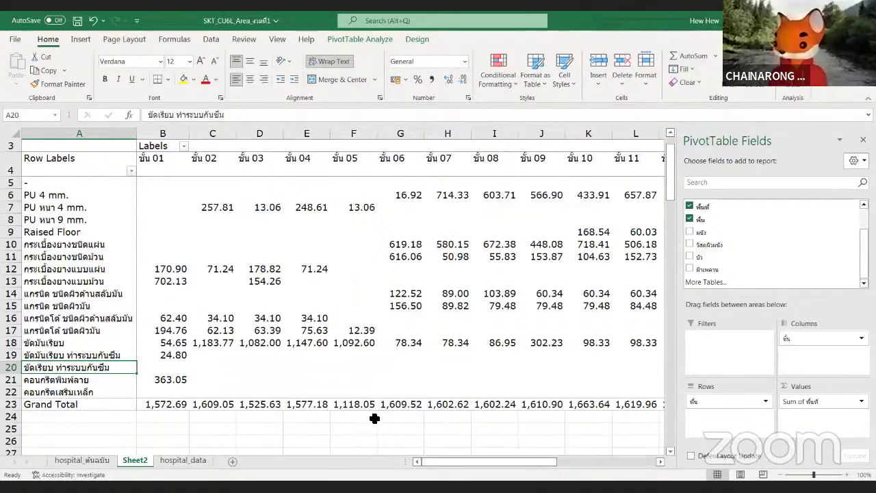
mouse_move(322, 399)
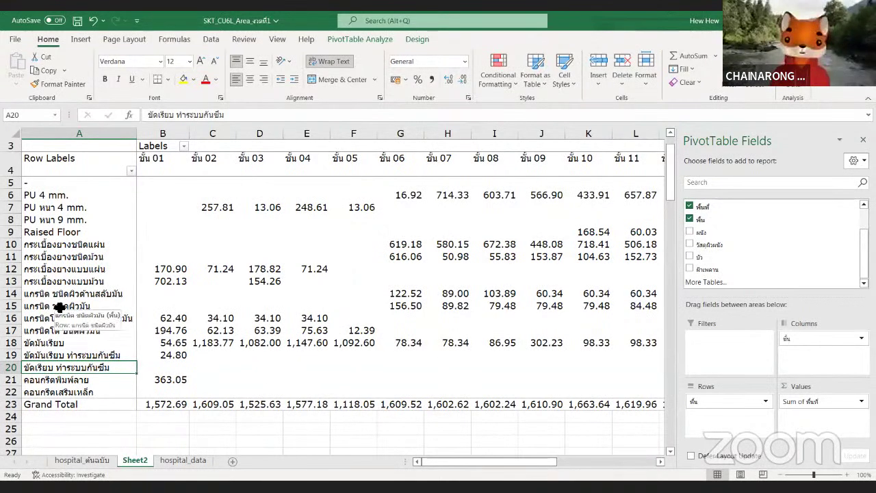
mouse_move(180, 387)
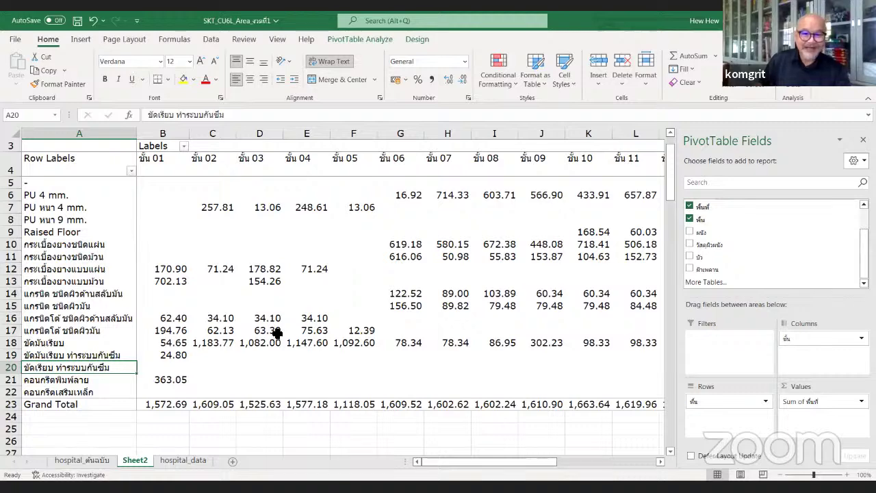
scroll(277, 332, down, 2)
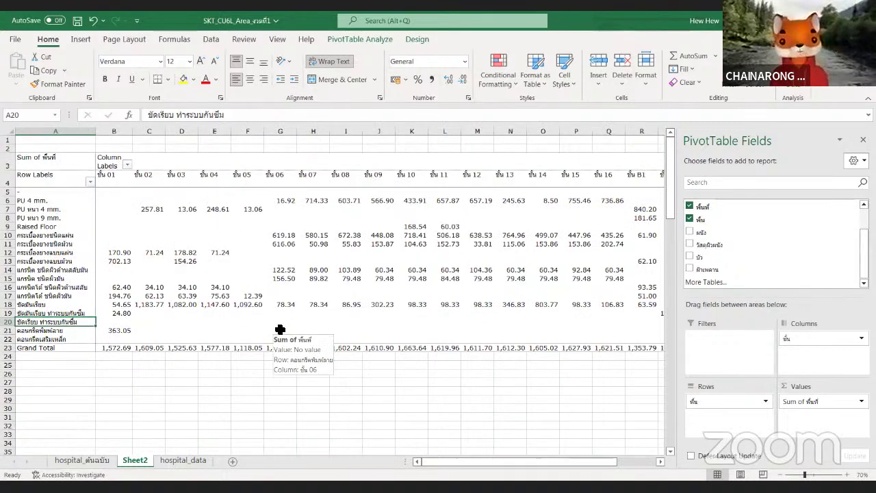
click(85, 37)
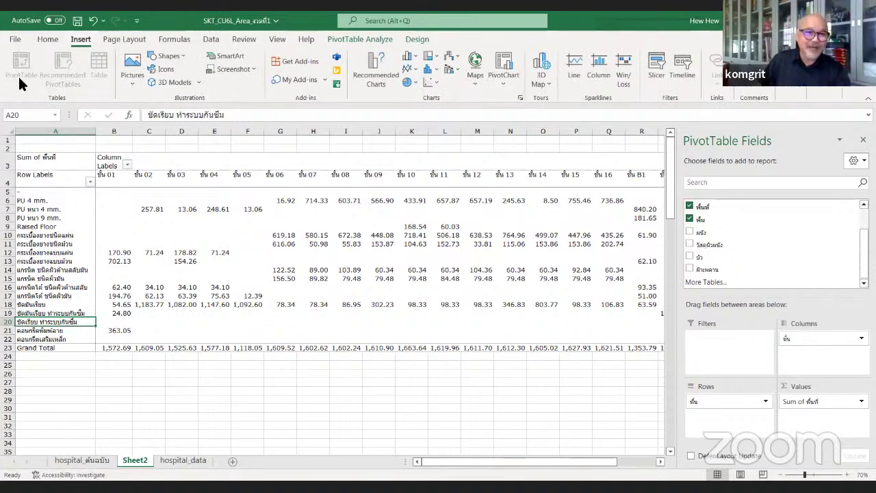
click(394, 401)
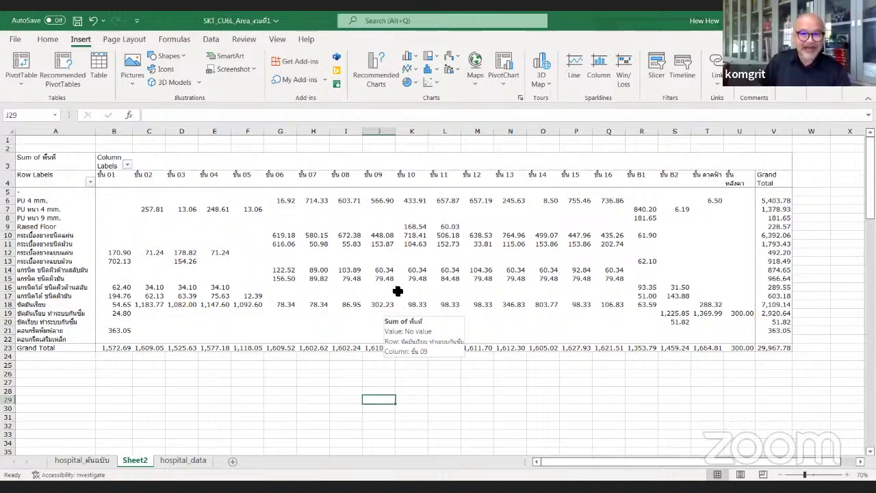
Step: Replace ชั้น with ฝ่าย as the column field of the PivotTable
click(417, 270)
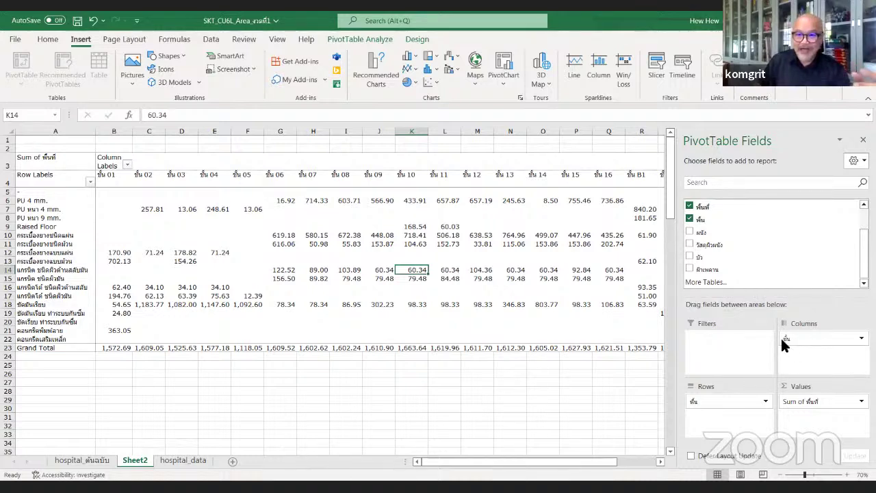
drag(822, 342, 829, 256)
scroll(844, 229, up, 3)
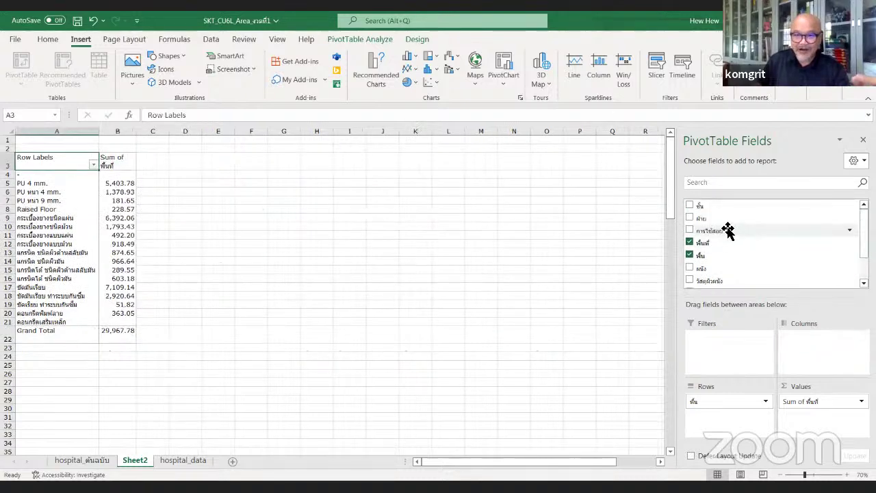
drag(728, 221, 805, 343)
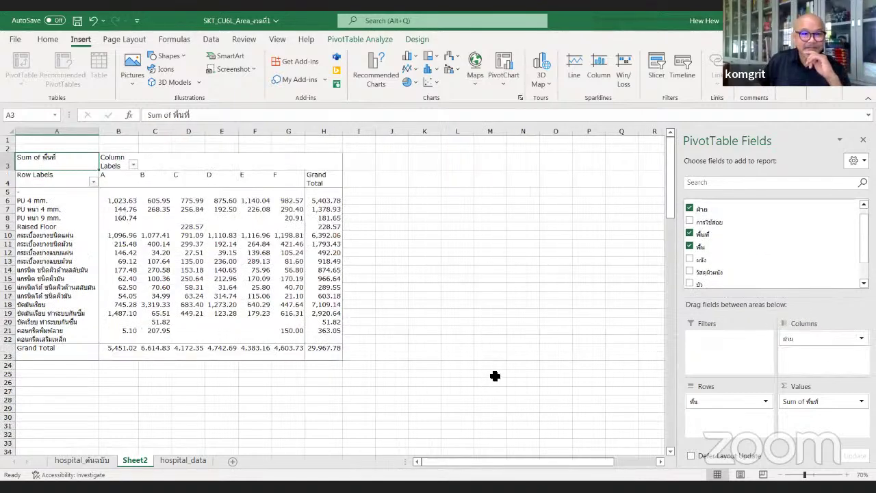
Step: Examine the PU หนา 9 mm. and คอนกรีตเสริมเหล็ก rows for missing areas across departments A to F
click(114, 180)
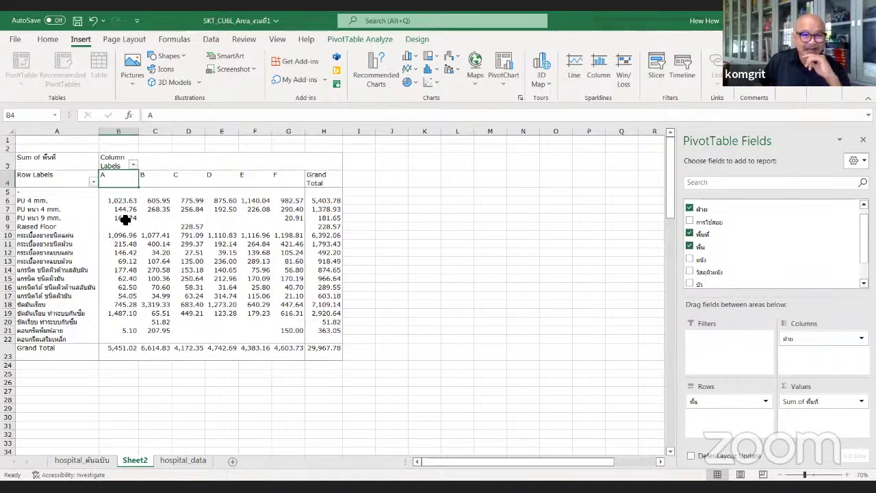
click(151, 219)
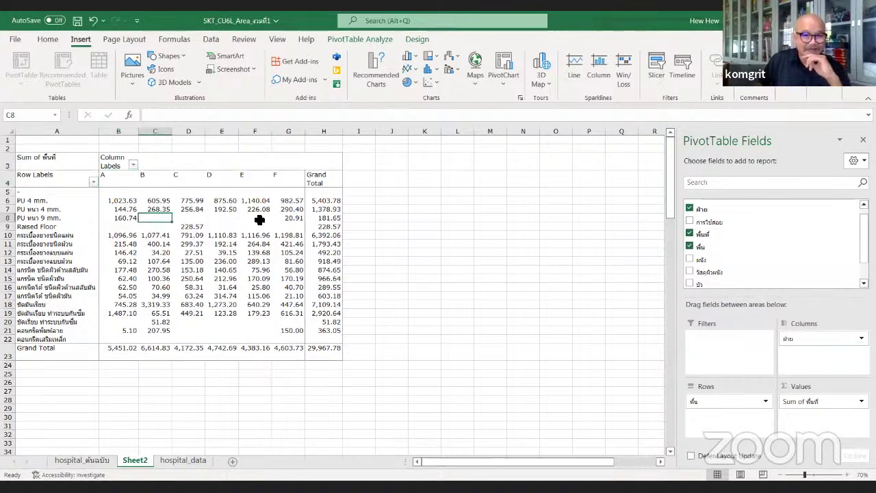
click(59, 218)
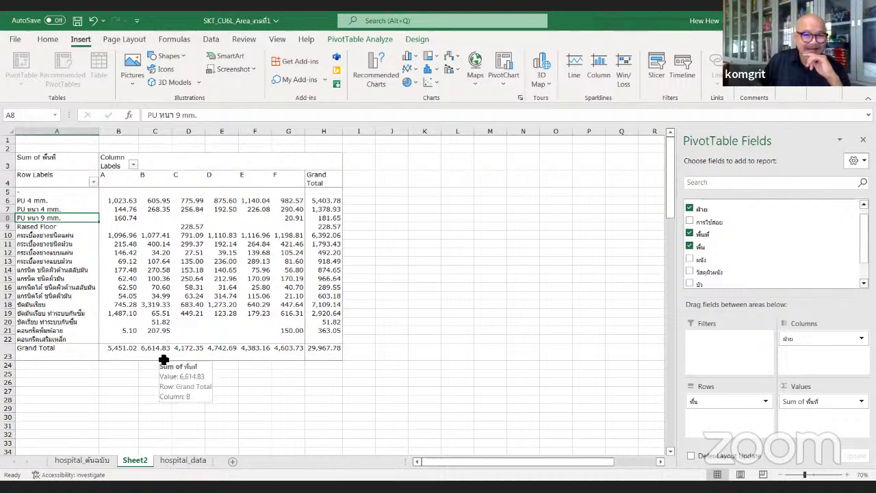
click(118, 340)
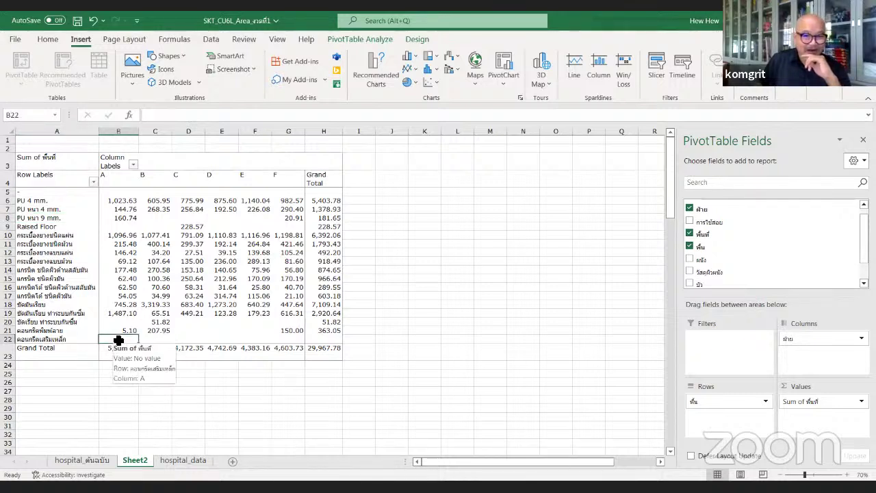
drag(119, 340, 280, 339)
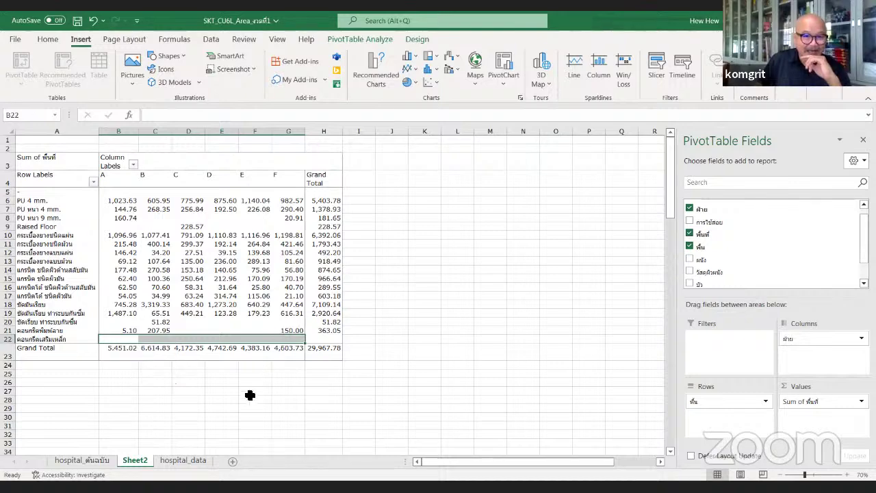
Step: Filter the พื้น column of hospital_data for คอนกรีตเสริม
click(189, 463)
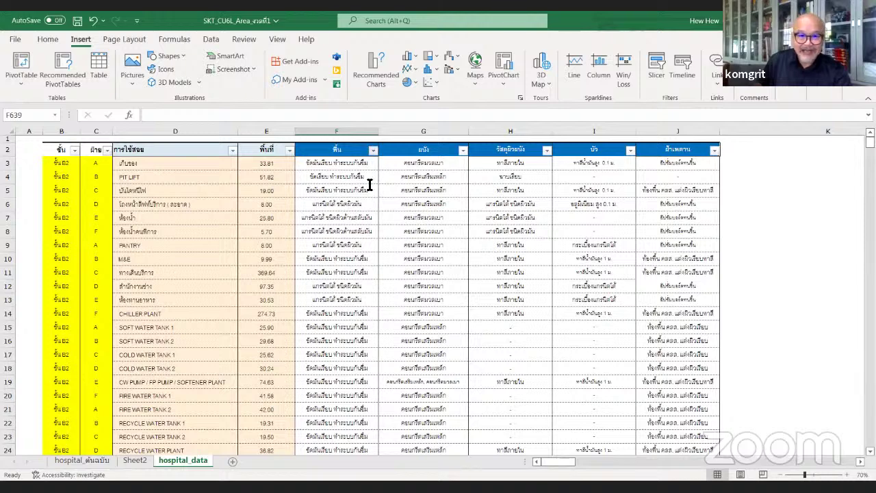
click(373, 150)
click(416, 275)
text(ฝ)
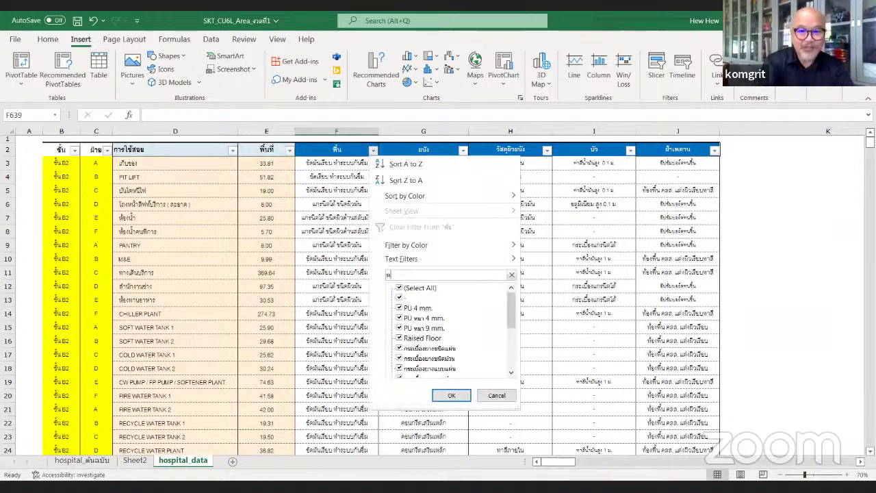
text(อนกรีต)
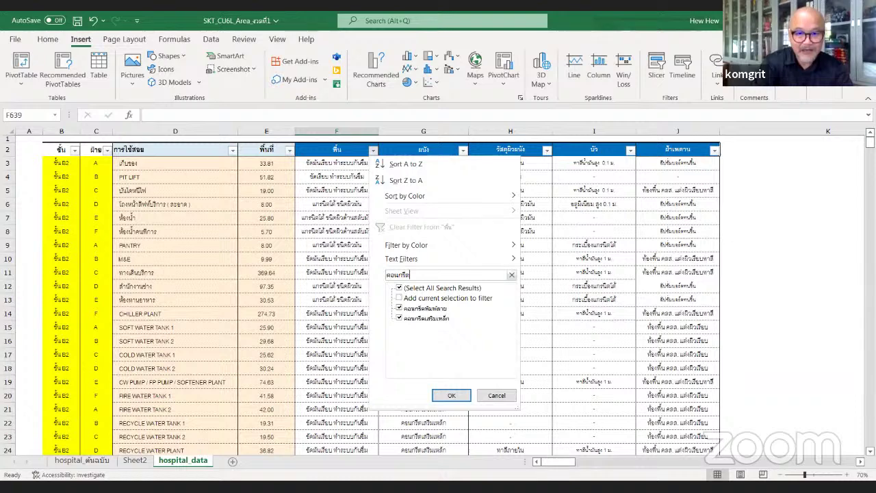
text(เสริม)
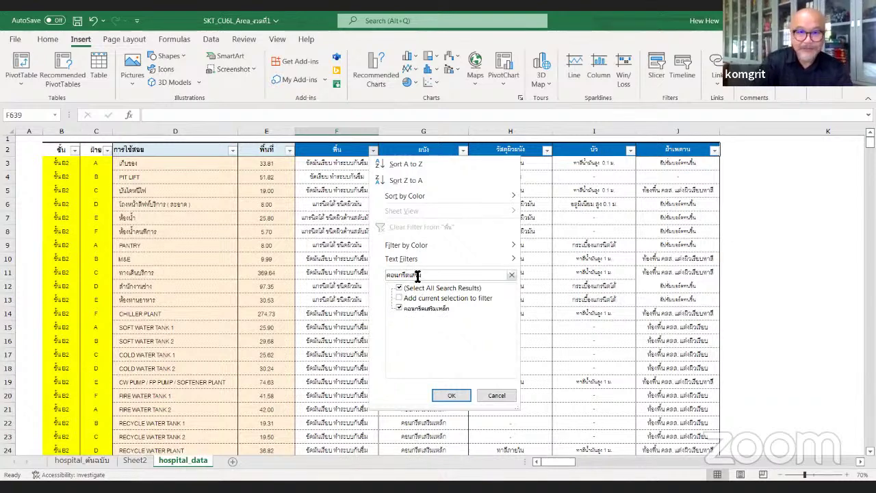
key(Return)
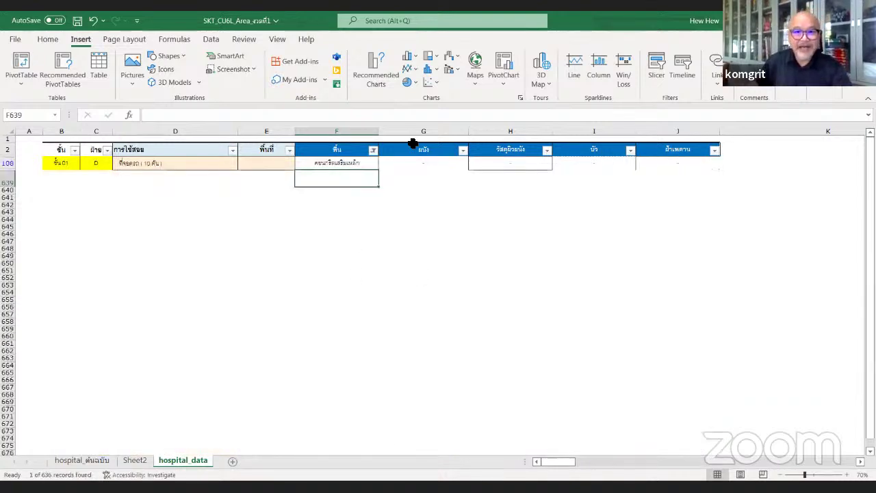
click(301, 166)
click(265, 163)
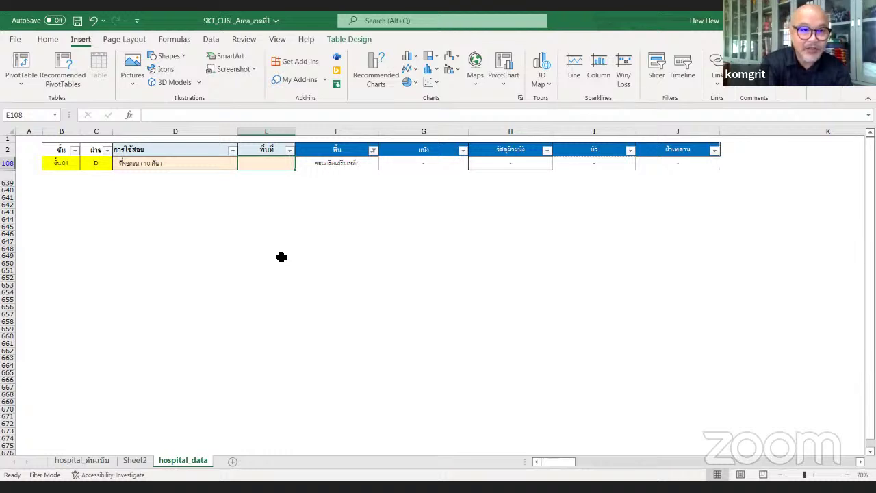
key(alt)
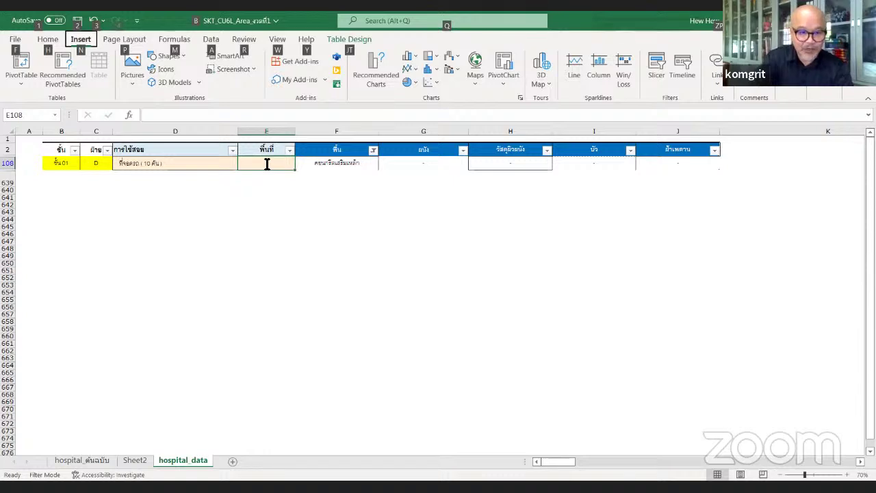
text(/กจ)
key(Return)
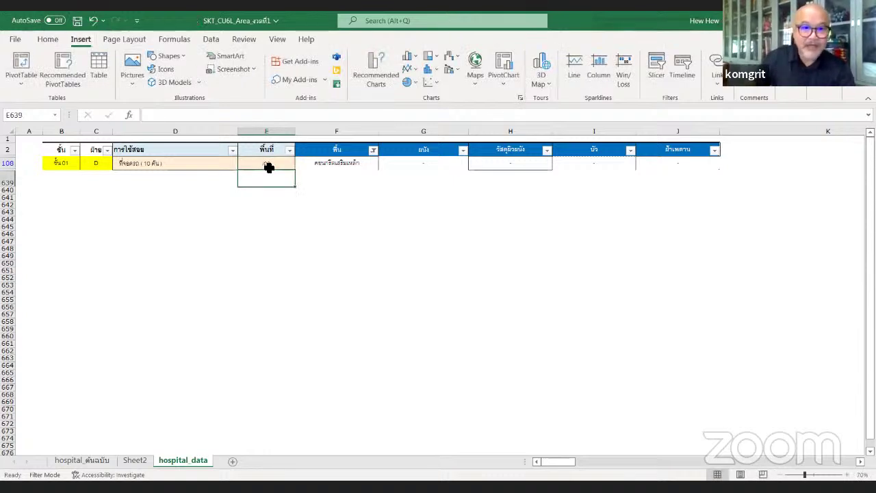
Step: Set the พื้นที่ value of the ที่จอดรถ ( 10 คัน ) row to 250
click(279, 163)
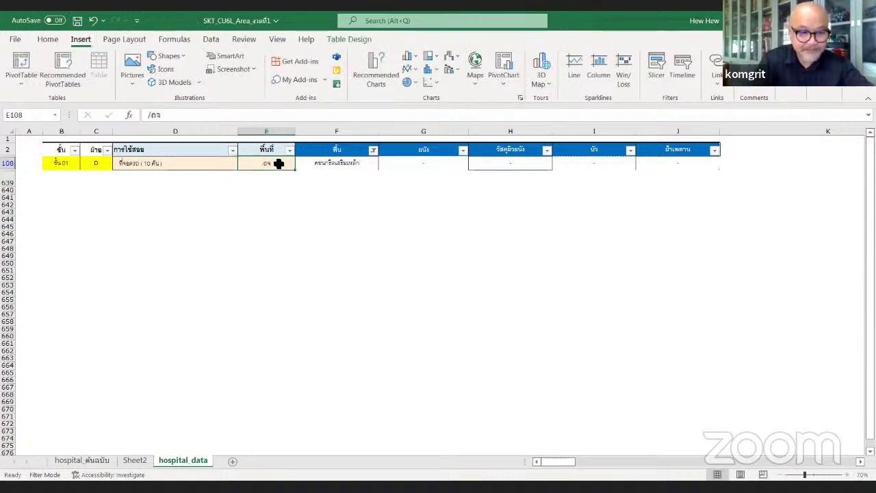
key(BackSpace)
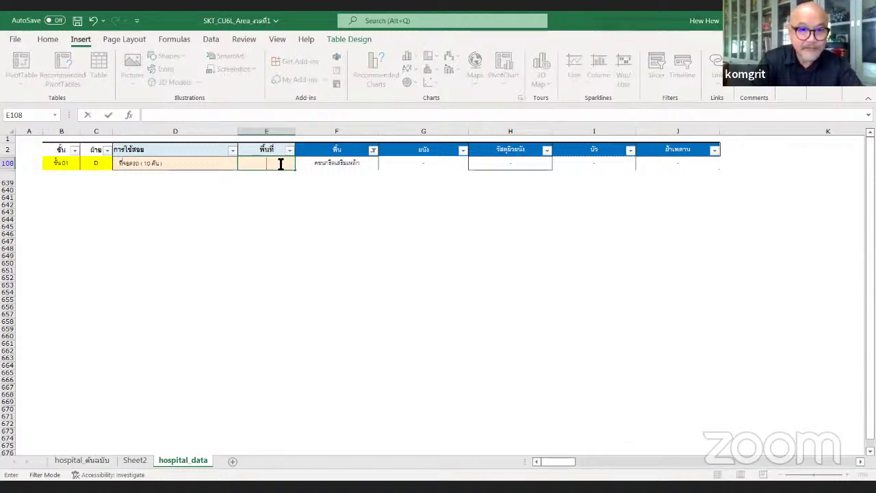
text(250)
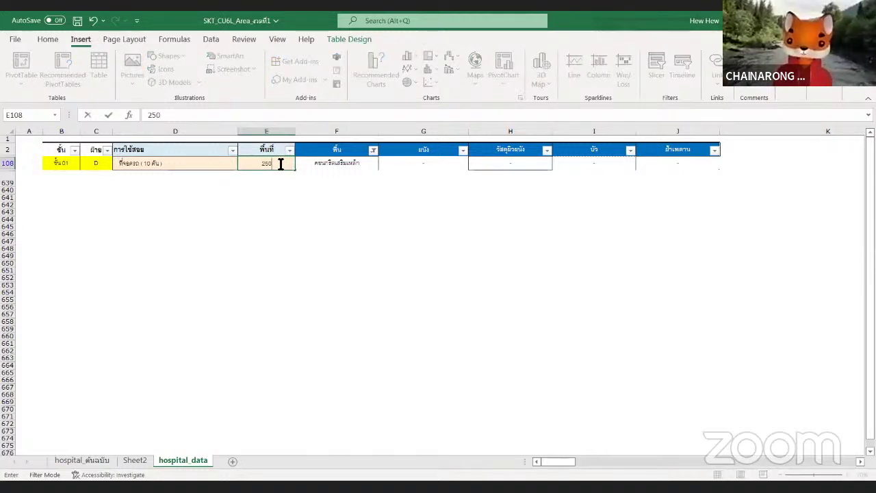
key(Return)
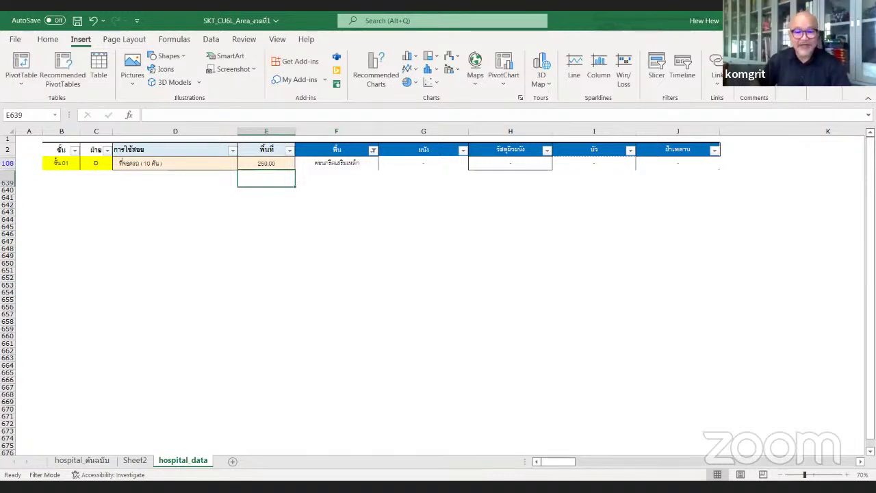
Step: Refresh the PivotTable on Sheet2 and check the คอนกรีตเสริมเหล็ก area under department D
click(136, 461)
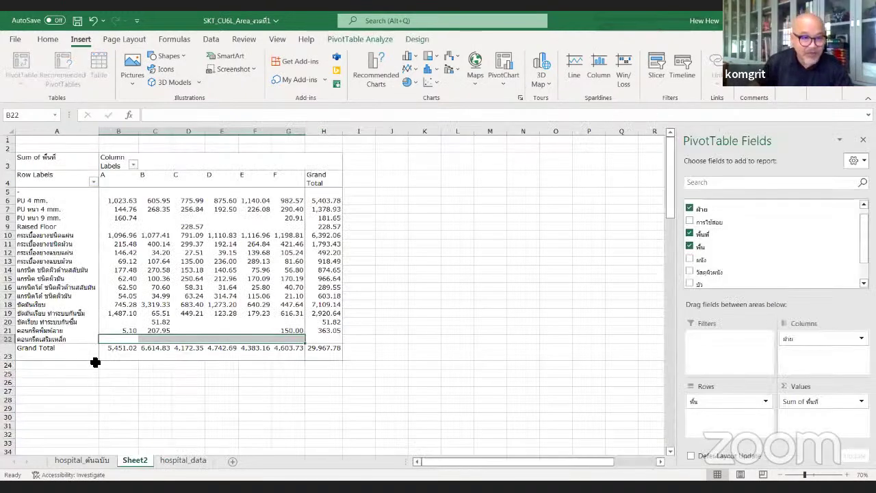
click(125, 342)
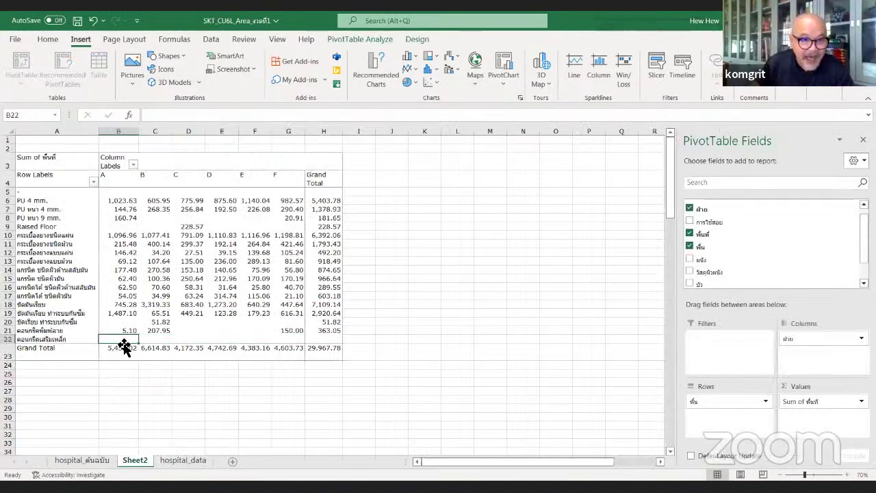
right_click(127, 346)
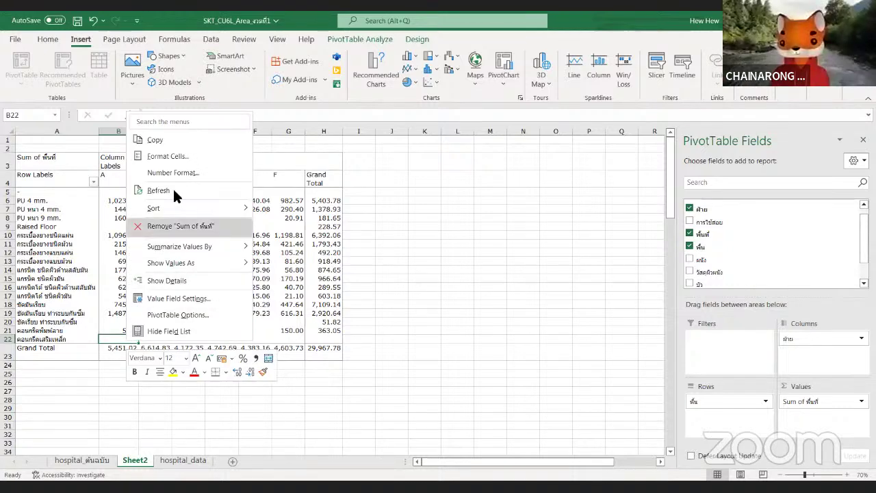
click(176, 190)
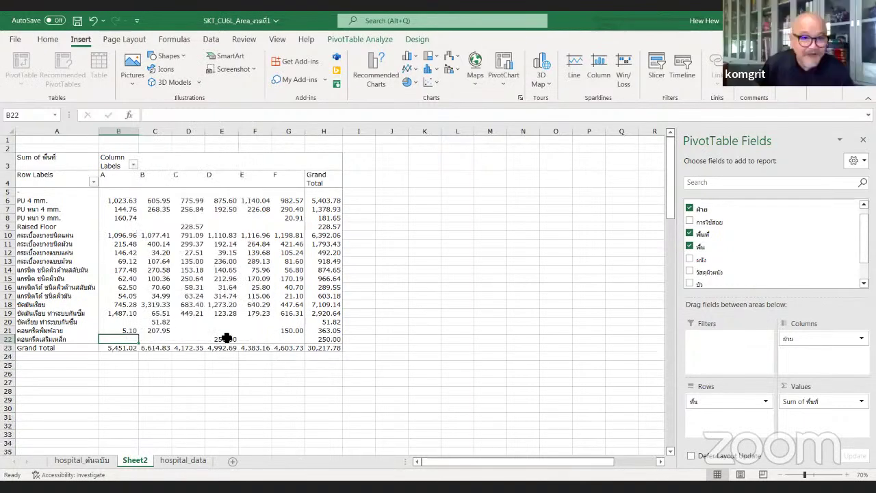
click(227, 338)
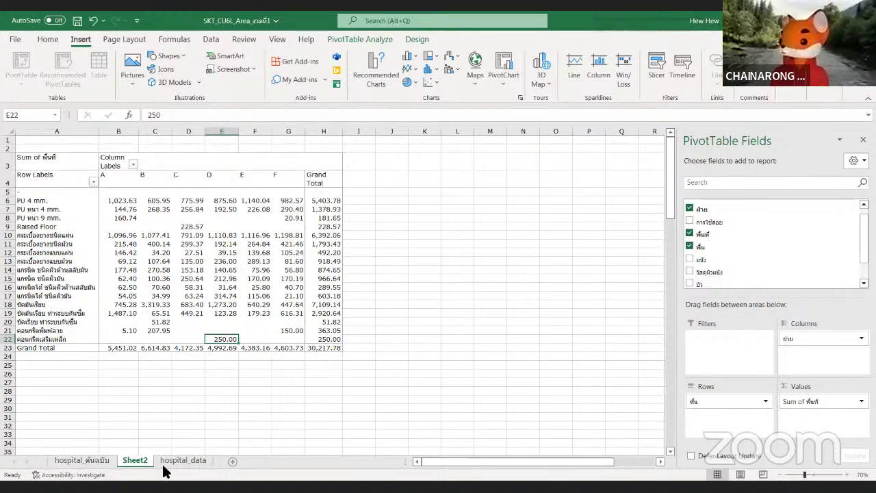
Step: Delete the Sheet2 worksheet that holds the flooring PivotTable
right_click(128, 465)
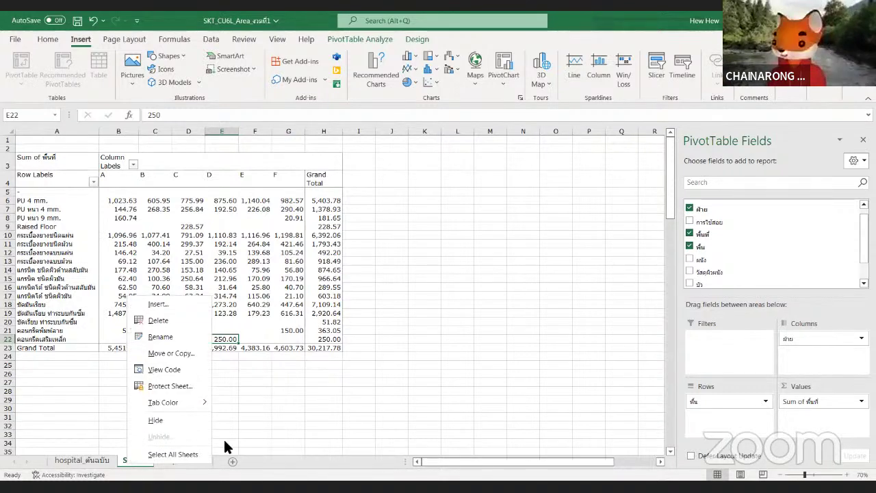
key(Escape)
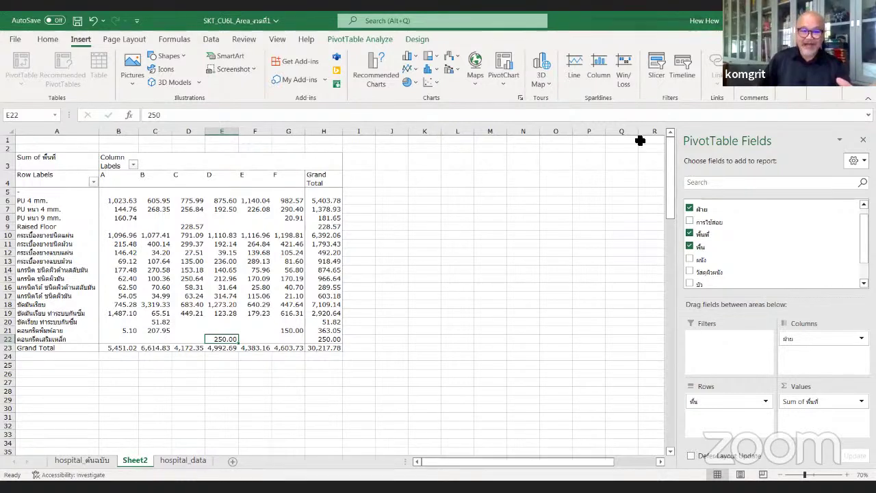
right_click(140, 462)
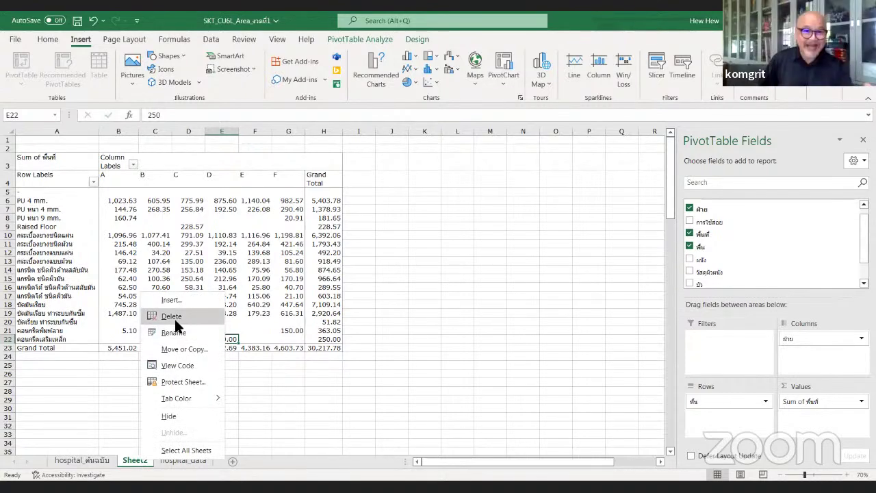
click(175, 319)
click(420, 284)
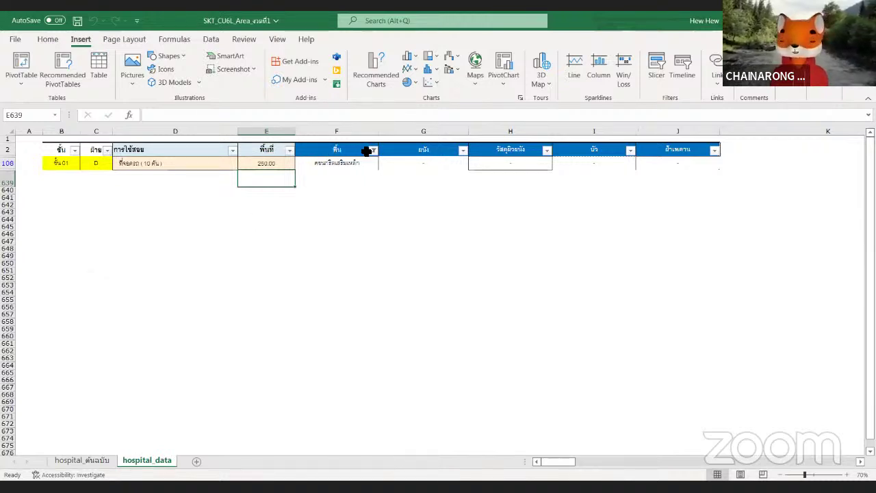
Step: Show all พื้น values again in hospital_data and create a PivotTable from its table on a new worksheet
click(374, 150)
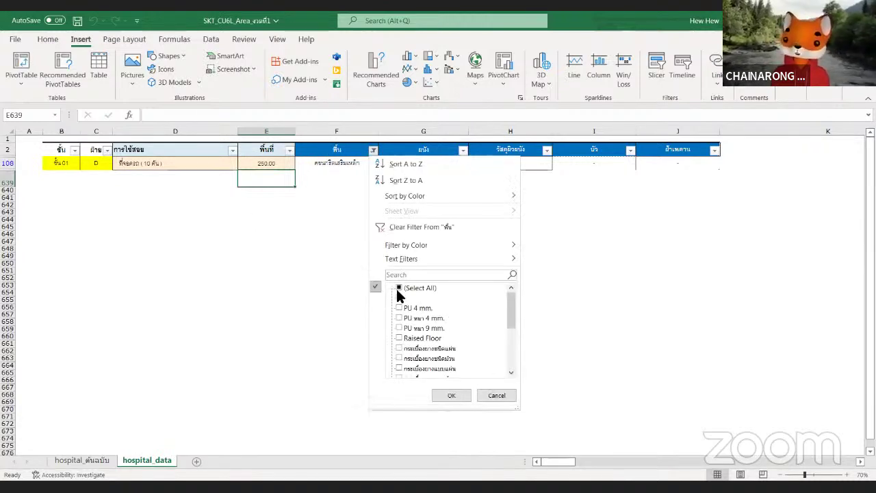
click(452, 395)
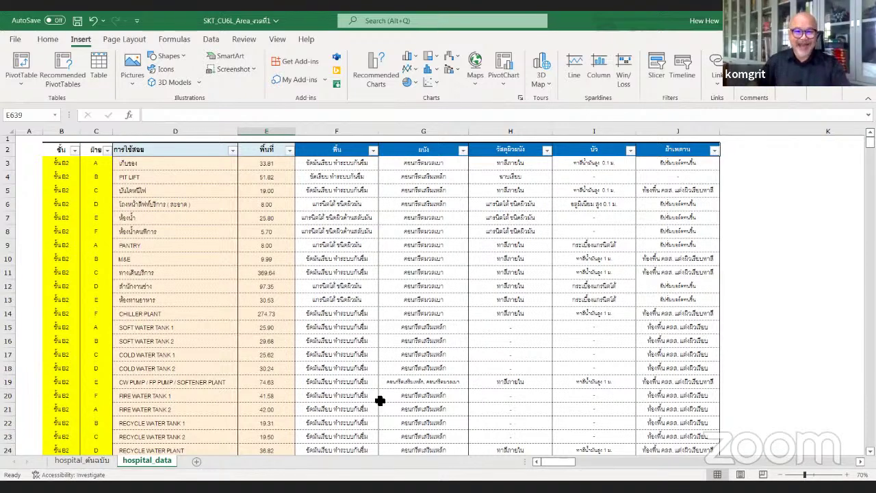
click(325, 272)
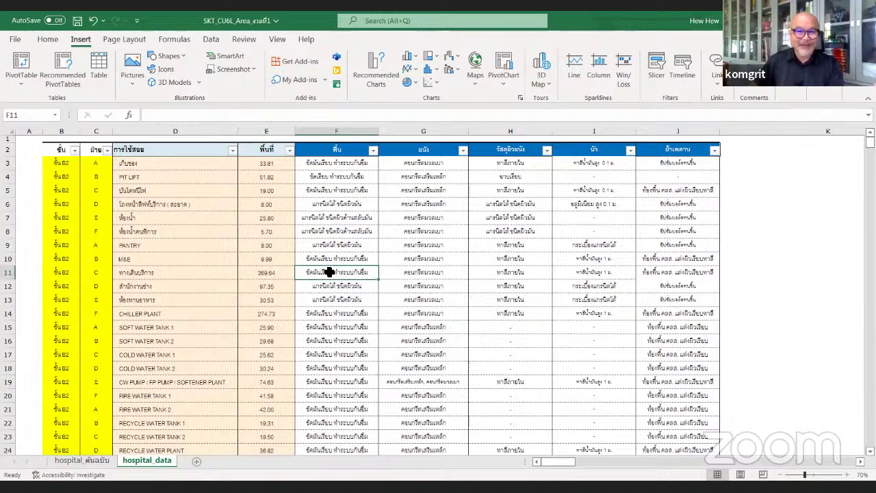
right_click(327, 273)
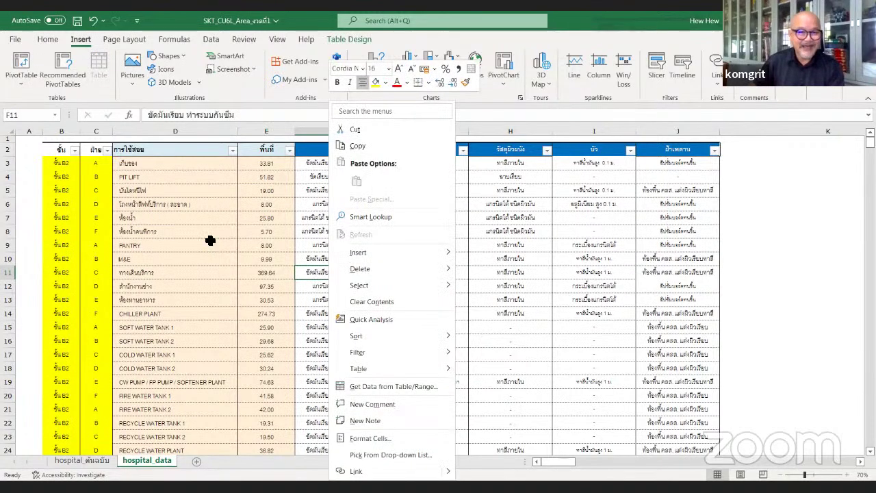
click(209, 245)
click(21, 68)
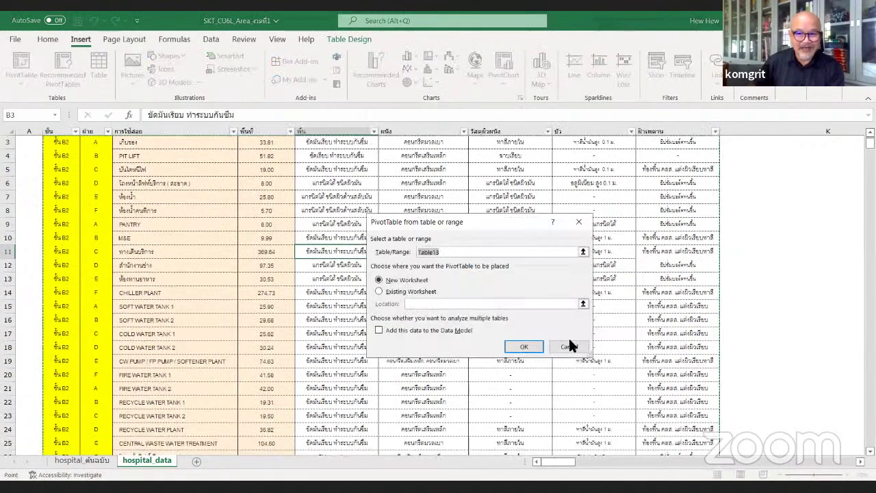
click(532, 348)
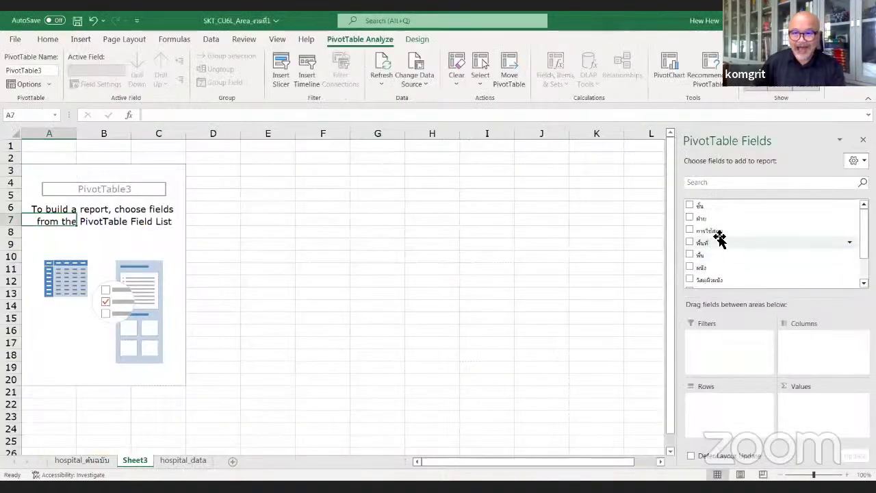
Step: Lay out the PivotTable with ชั้น as columns, ฝ้าเพดาน as rows and the sum of พื้นที่ as values
drag(726, 210, 805, 352)
scroll(730, 282, down, 2)
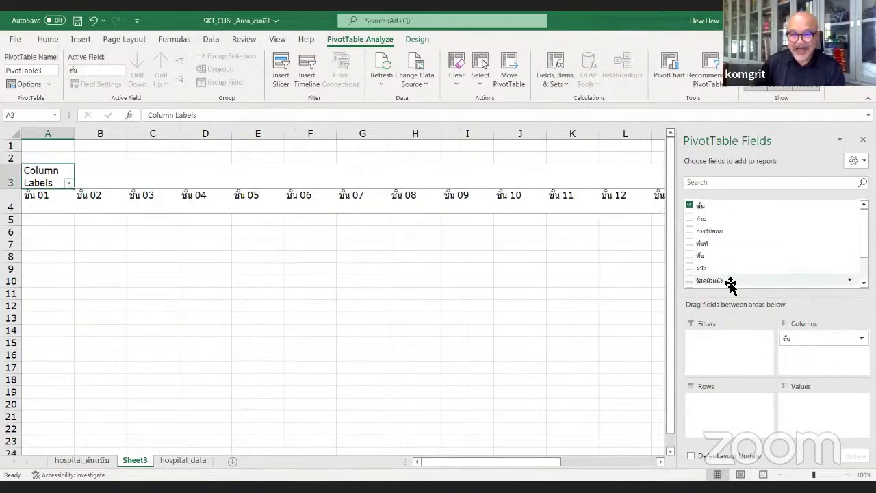
drag(722, 277, 736, 406)
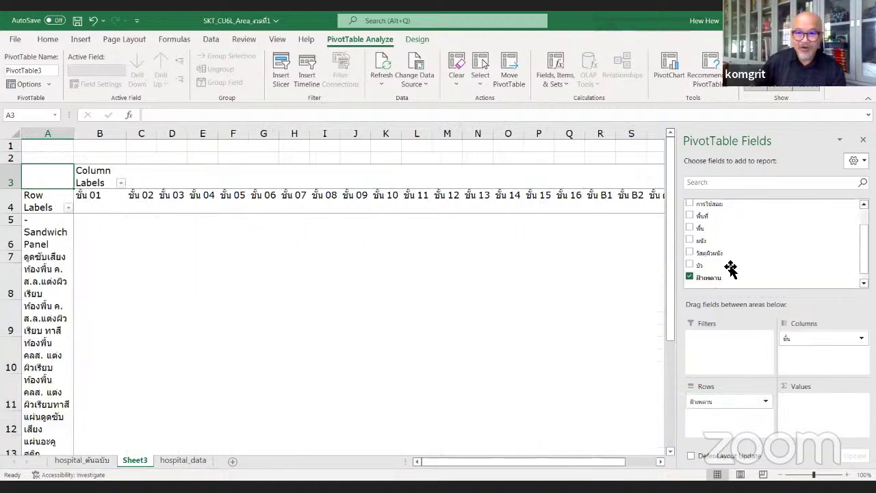
drag(718, 217, 805, 404)
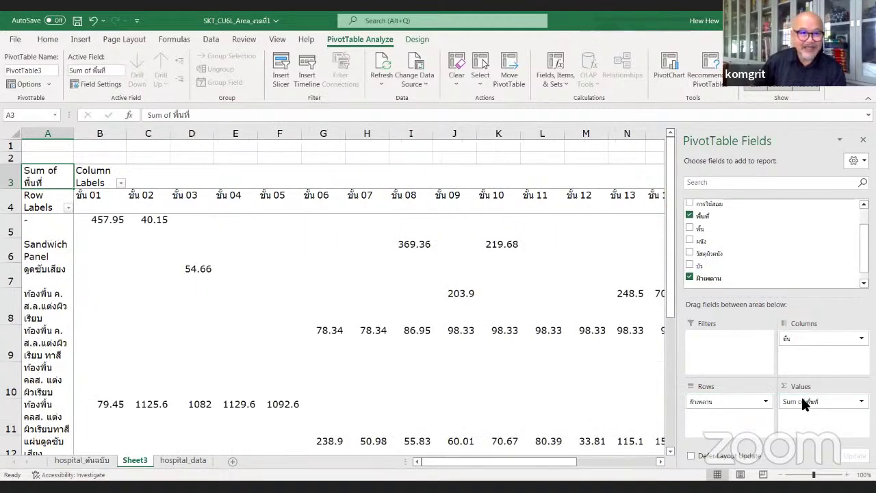
Step: Widen column A for the ceiling names and autofit all row heights of the PivotTable sheet
click(15, 133)
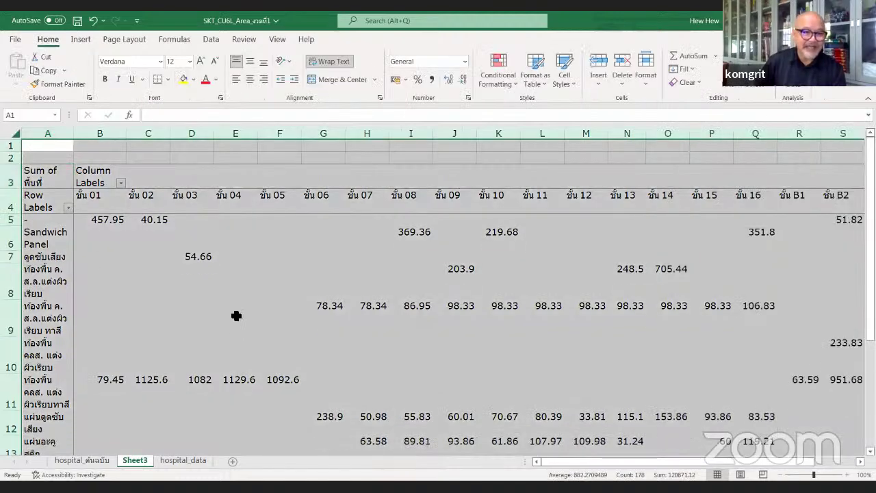
click(234, 314)
drag(76, 131, 126, 131)
click(15, 133)
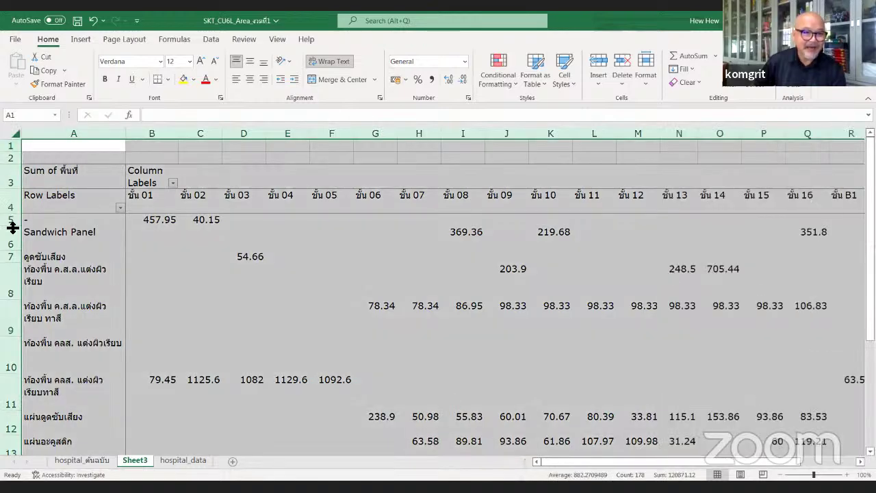
double_click(12, 228)
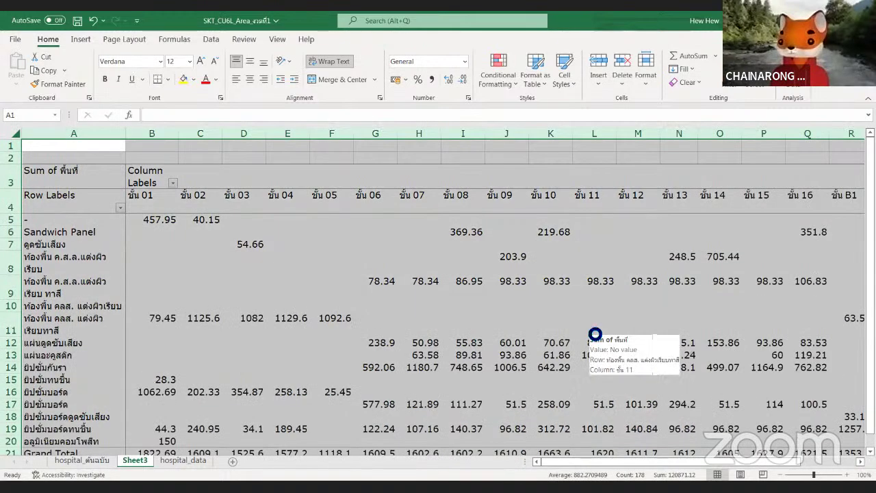
scroll(593, 332, down, 1)
scroll(593, 331, down, 1)
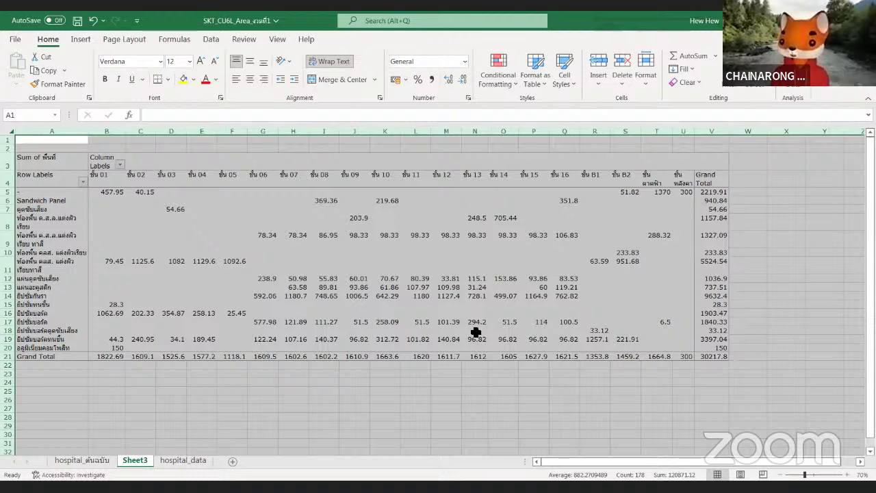
Step: Compare the two ยิปซั่มบอร์ด row labels and their areas by floor for inconsistent ceiling names
click(305, 313)
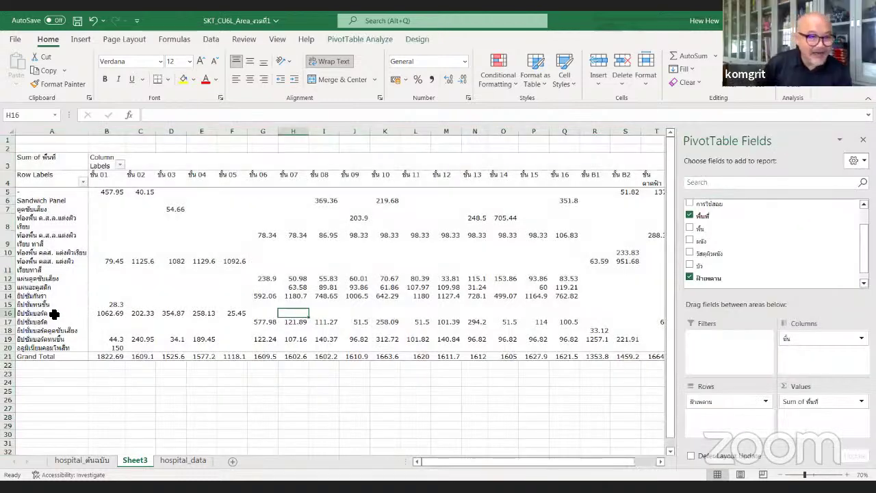
click(56, 312)
click(50, 321)
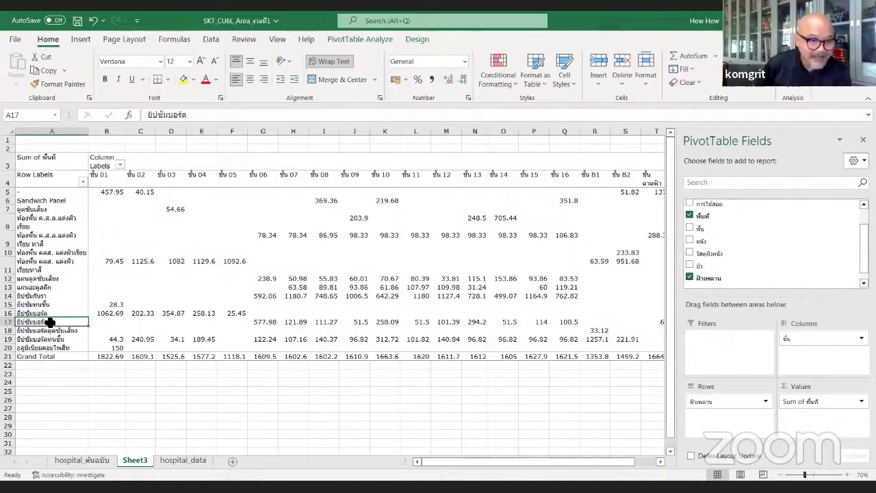
ctrl+scroll(50, 317, up, 5)
ctrl+scroll(87, 413, up, 3)
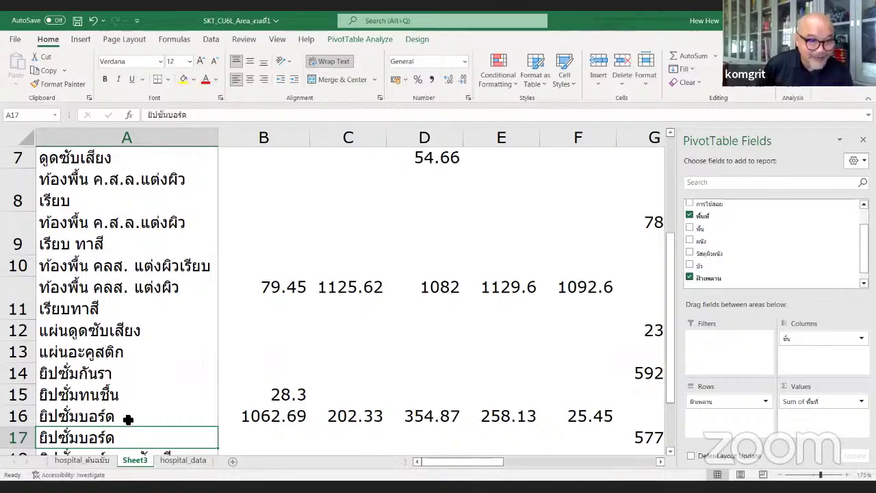
ctrl+scroll(129, 419, down, 2)
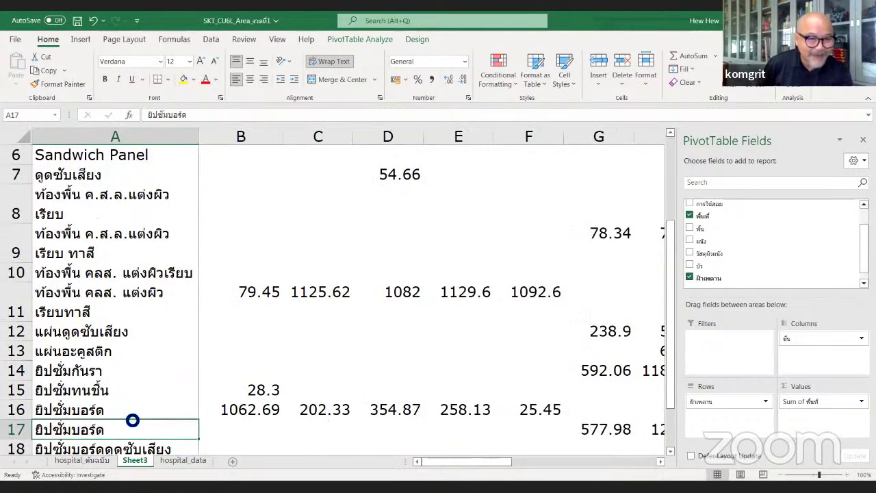
ctrl+scroll(144, 416, down, 1)
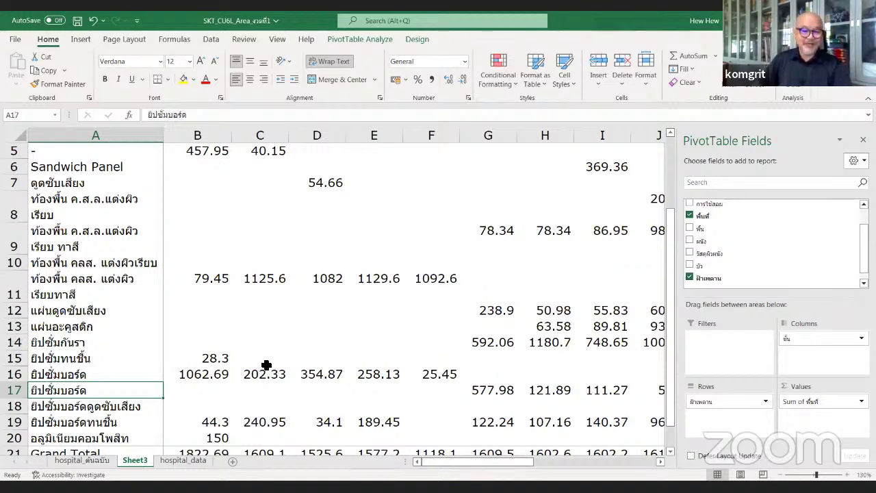
ctrl+scroll(266, 366, down, 1)
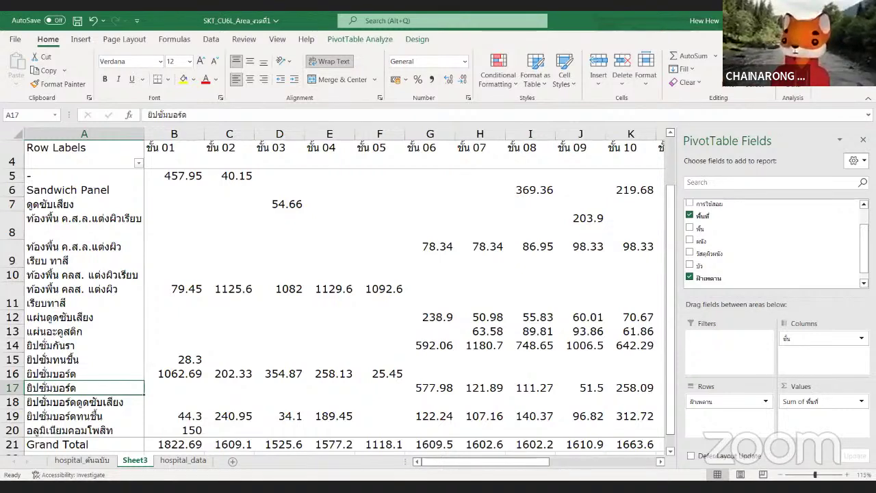
Step: Close the workbook without saving the changes
key(ctrl+w)
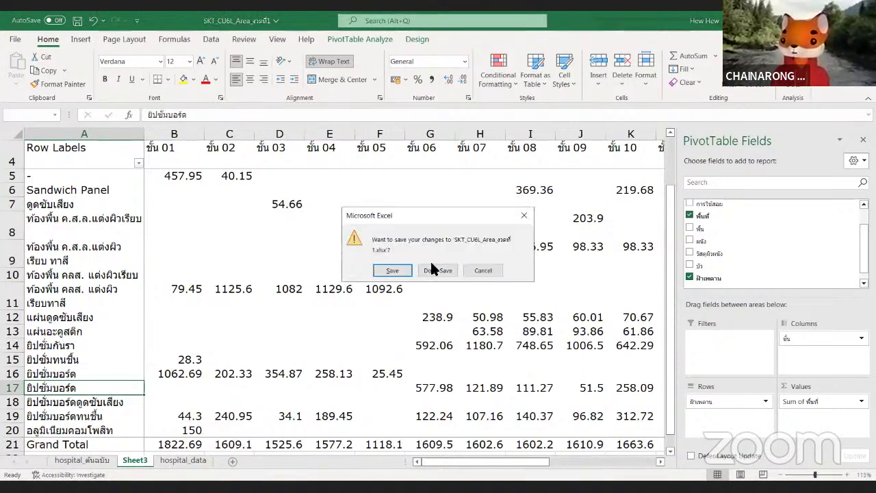
click(431, 272)
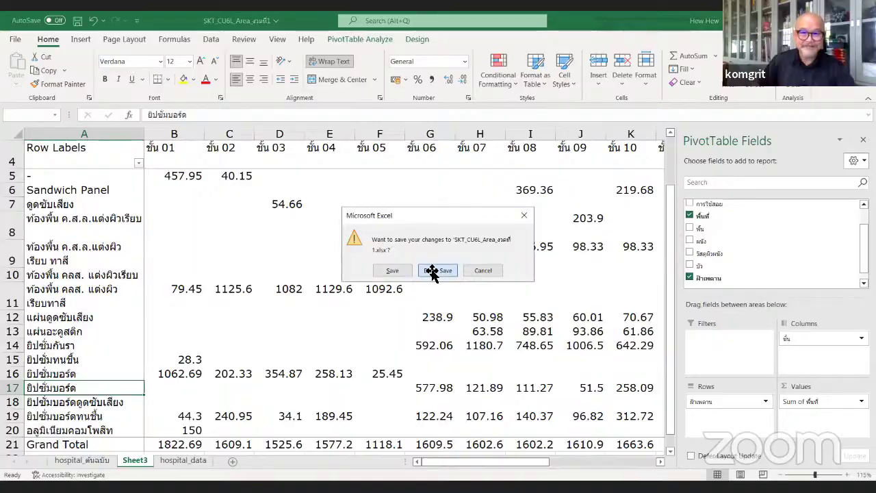